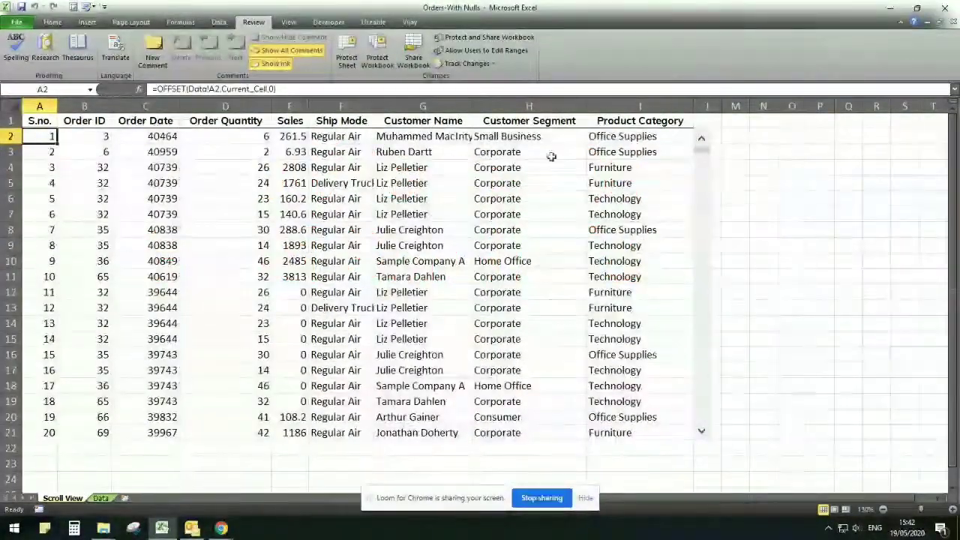
# - Advance through the order records on the Scroll View sheet with its embedded scroll bar to check how the table moves
pyautogui.click(702, 433)
pyautogui.click(702, 435)
pyautogui.click(702, 435)
pyautogui.click(702, 435)
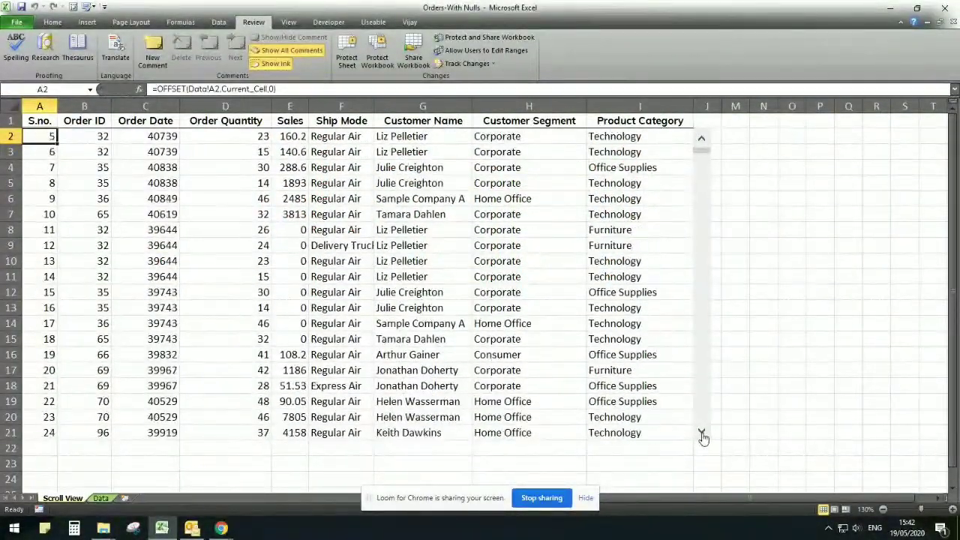
pyautogui.click(702, 435)
pyautogui.click(702, 435)
pyautogui.click(702, 435)
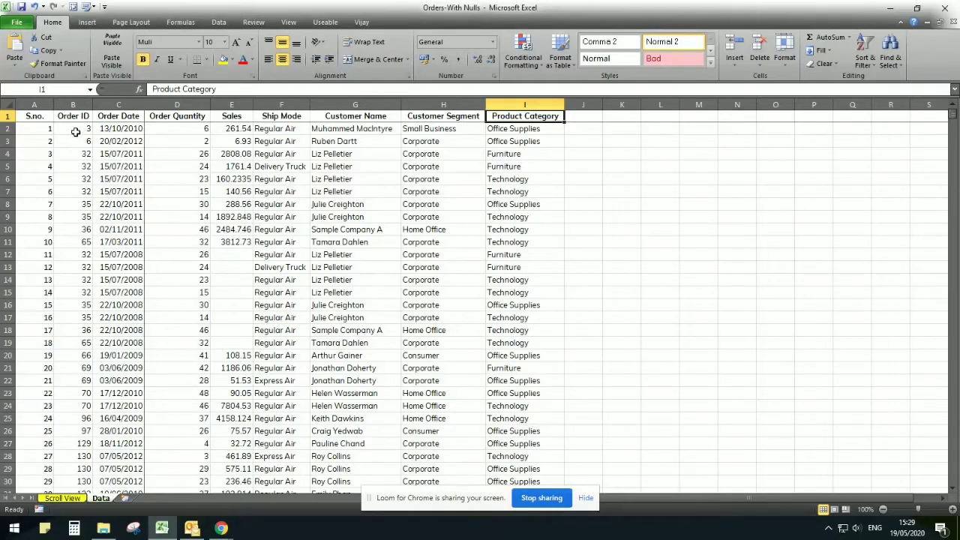
# - Examine the order records on the Data sheet from the header row through the last record in row 1021, and return to the top
pyautogui.click(36, 117)
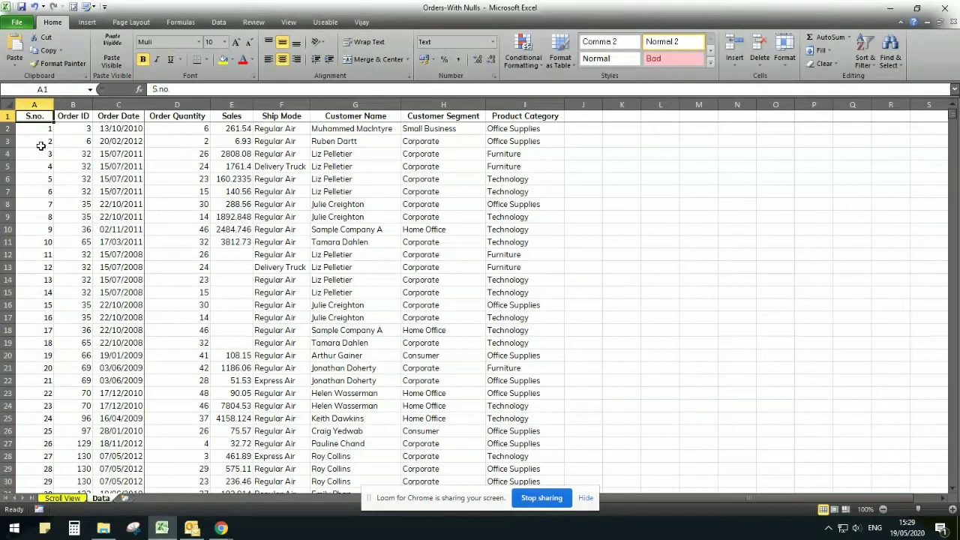
pyautogui.press('Down')
pyautogui.press('Down')
pyautogui.press('Down')
pyautogui.press('Down')
pyautogui.press('Down')
pyautogui.press('Down')
pyautogui.press('Down')
pyautogui.press('Down')
pyautogui.press('Down')
pyautogui.press('Down')
pyautogui.press('Down')
pyautogui.press('Down')
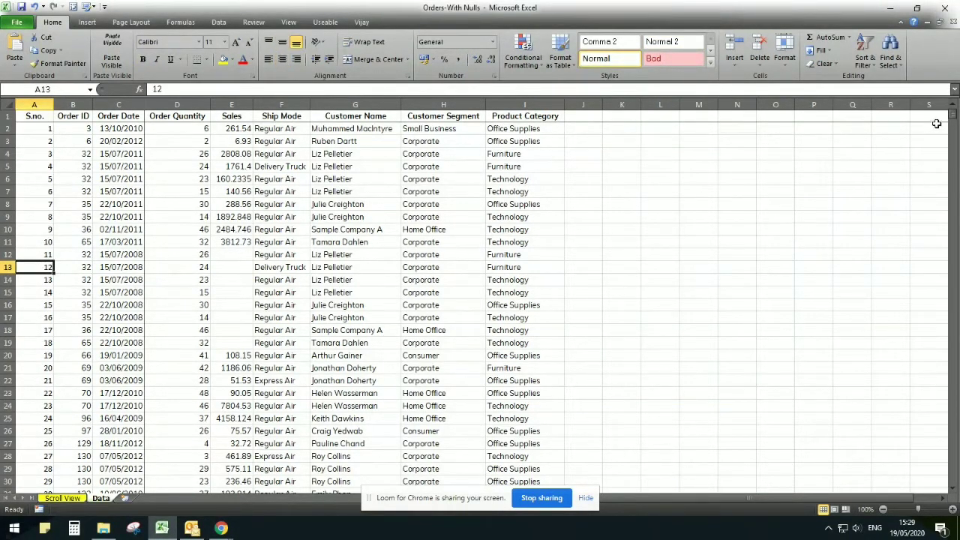
pyautogui.moveTo(954, 117); pyautogui.dragTo(954, 481)
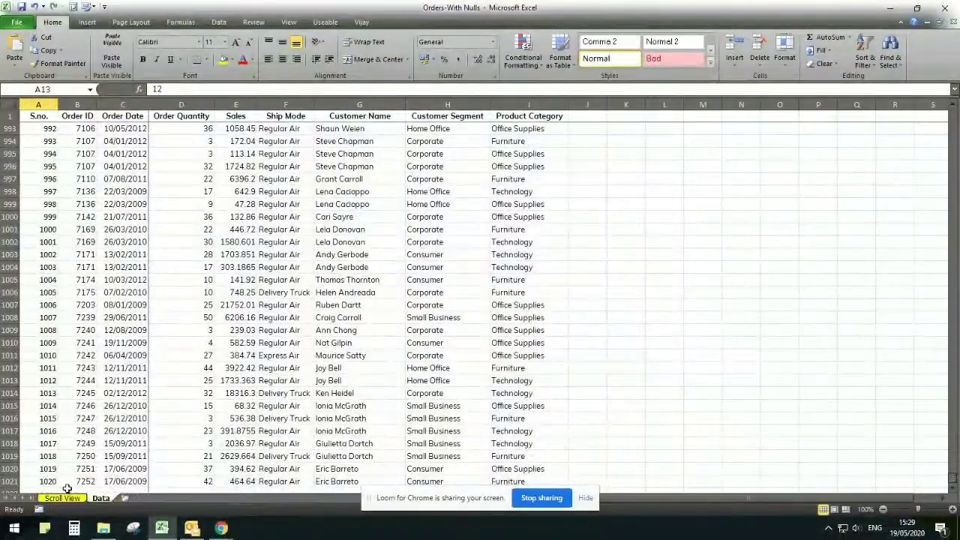
pyautogui.click(10, 481)
pyautogui.scroll(-4, 210, 402)
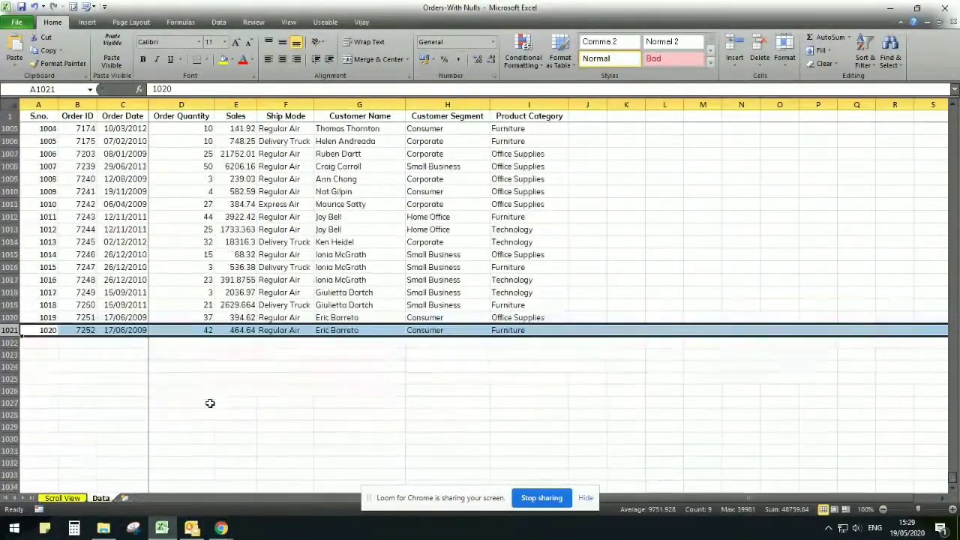
pyautogui.click(36, 329)
pyautogui.click(13, 331)
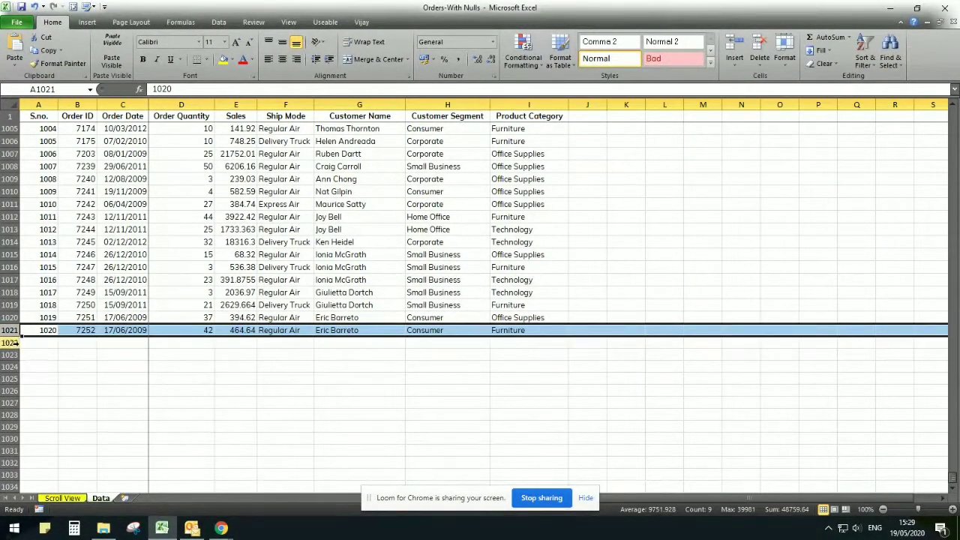
pyautogui.click(42, 330)
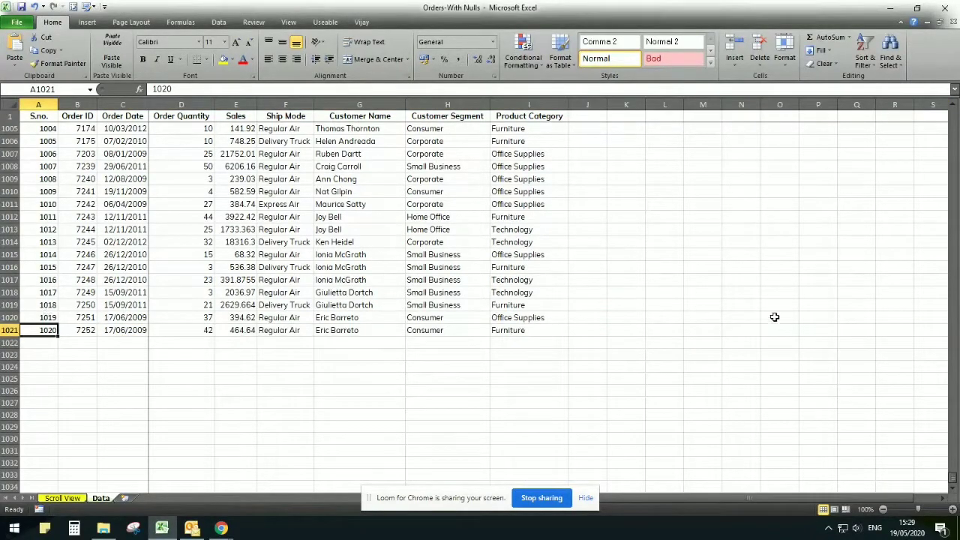
pyautogui.moveTo(947, 474); pyautogui.dragTo(954, 107)
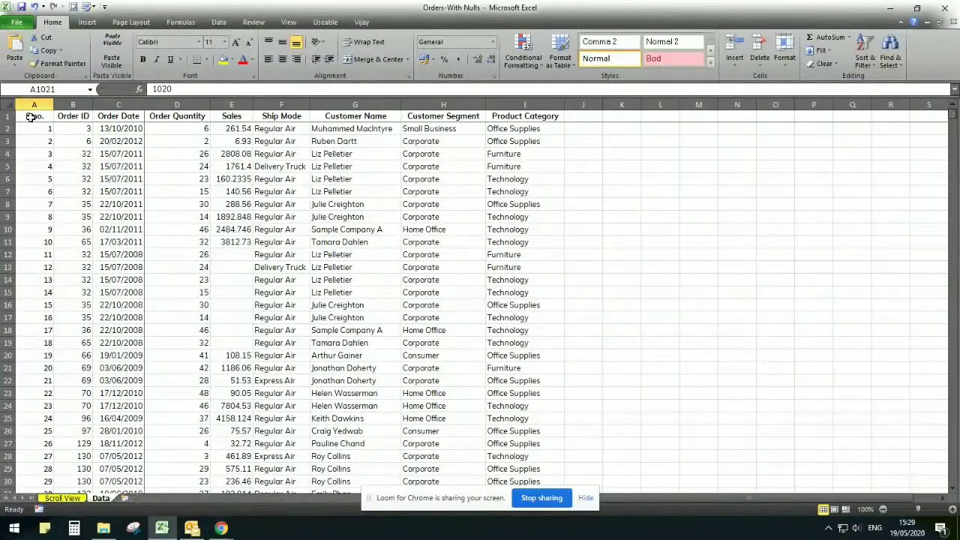
# - Copy the headers in A1:I1 of the Data sheet and paste them into row 1 of the Scroll View sheet starting at A1
pyautogui.moveTo(31, 117); pyautogui.dragTo(514, 117)
pyautogui.rightClick(515, 118)
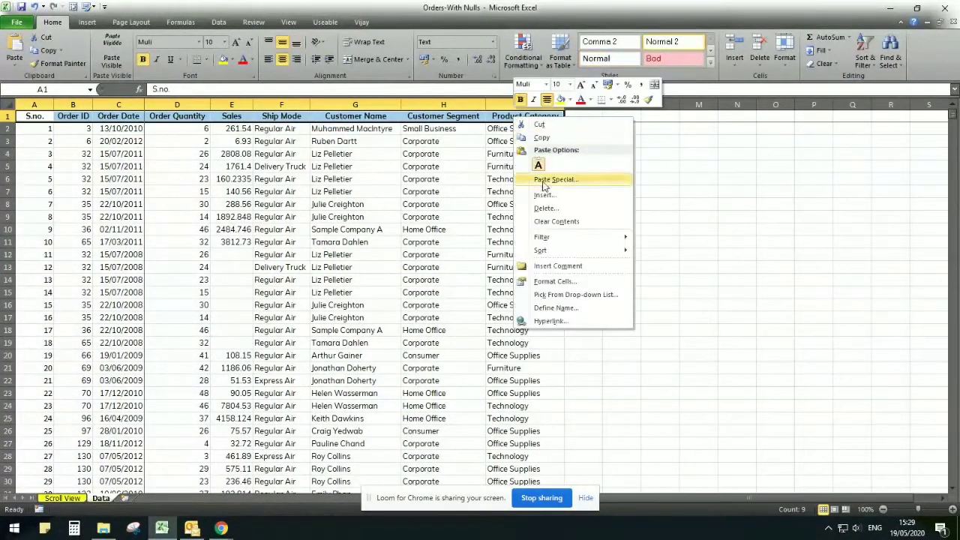
pyautogui.click(544, 140)
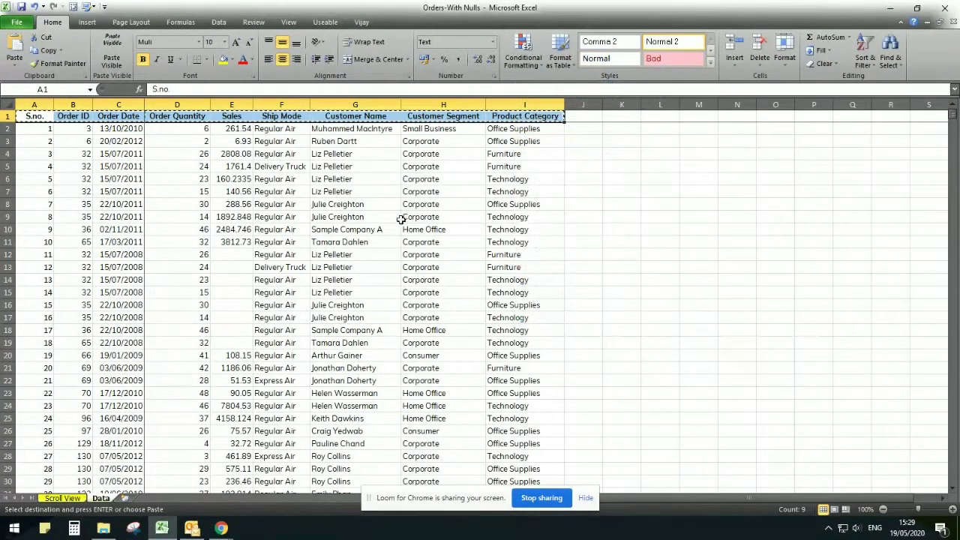
pyautogui.click(57, 499)
pyautogui.rightClick(44, 116)
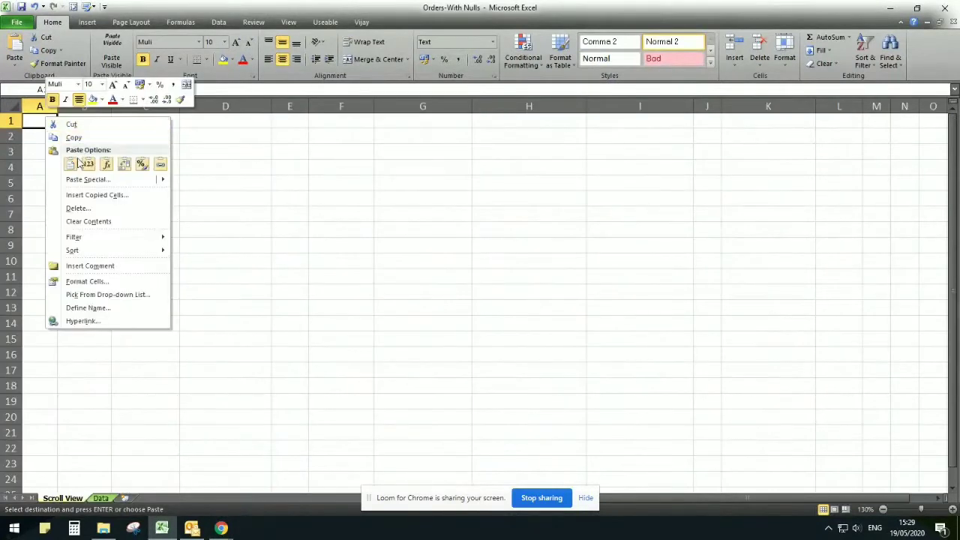
pyautogui.click(72, 165)
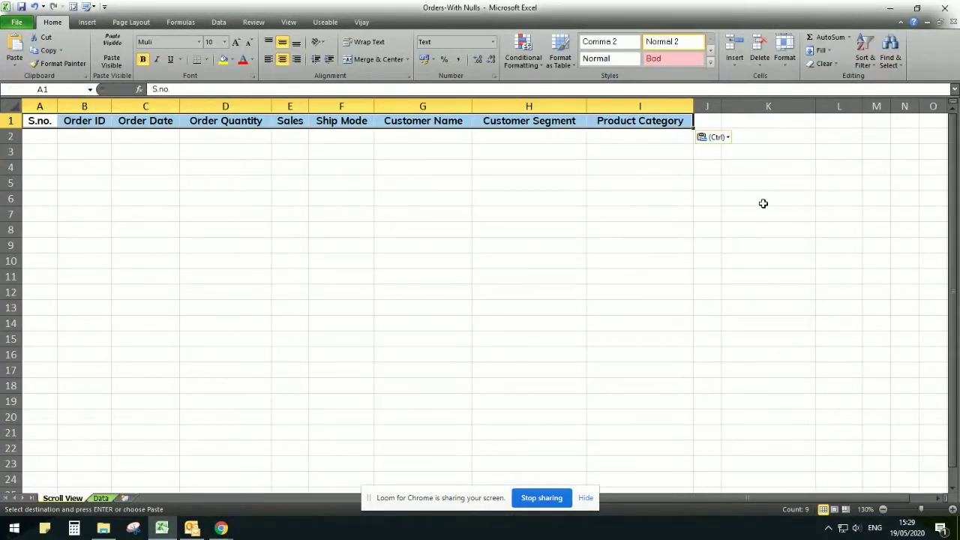
# - Enter the labels "Current Cell" in K1 and "Total Row to view" in K2 of the Scroll View sheet
pyautogui.click(769, 128)
pyautogui.write('C')
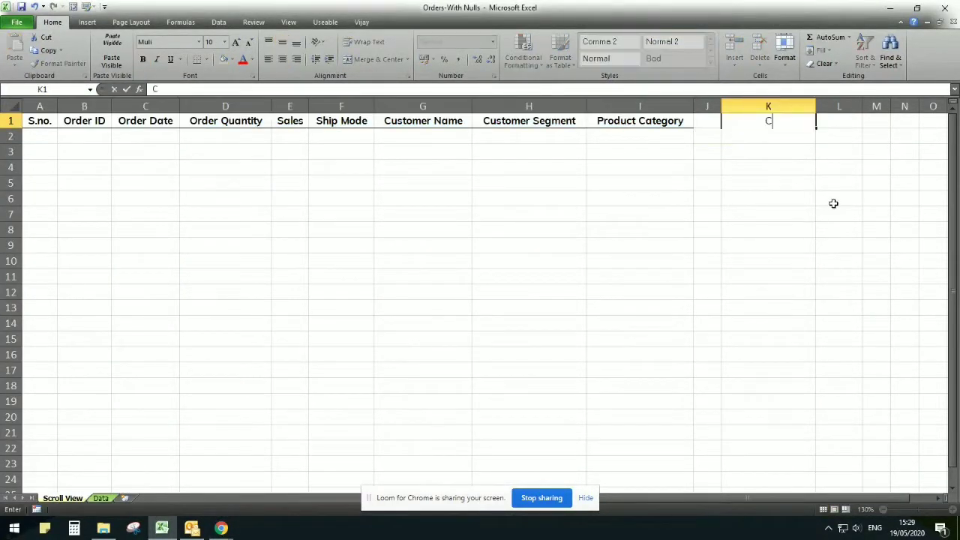
pyautogui.write('urrent Cell')
pyautogui.press('Return')
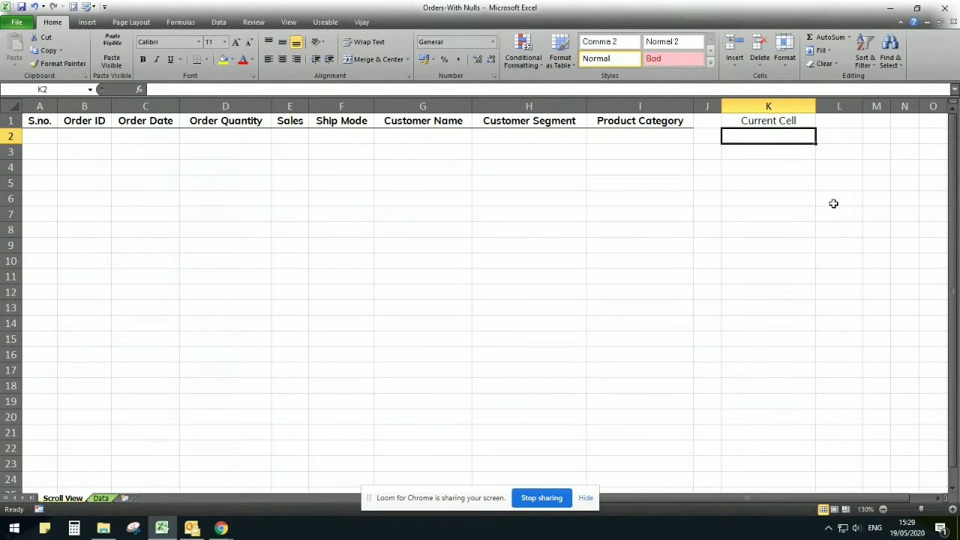
pyautogui.write('T')
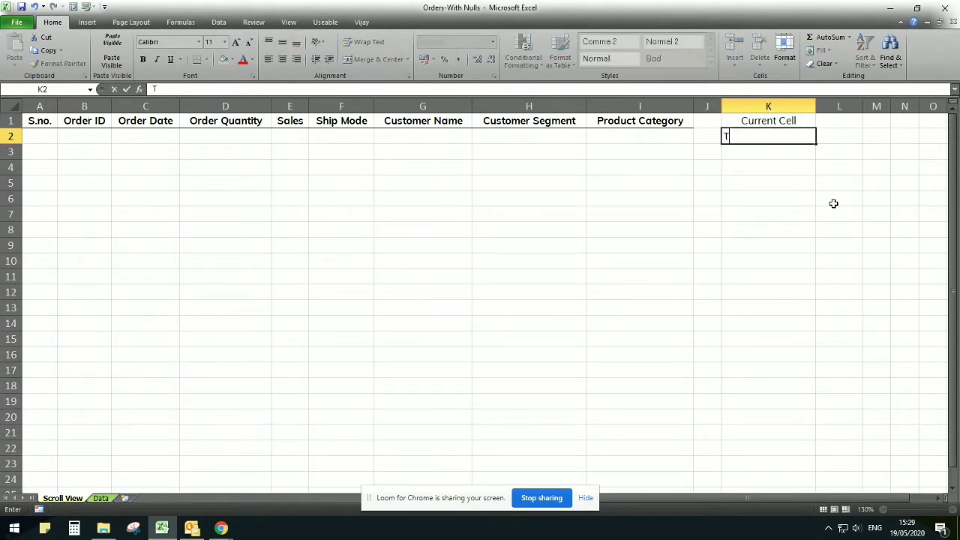
pyautogui.write('otal Row to ')
pyautogui.write('view')
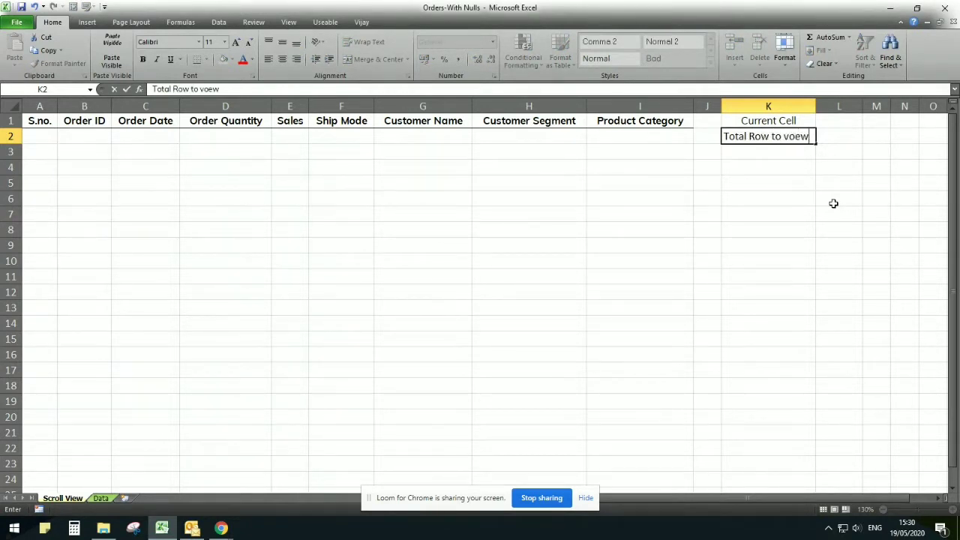
pyautogui.press('BackSpace')
pyautogui.press('BackSpace')
pyautogui.press('BackSpace')
pyautogui.write('iew')
pyautogui.press('Tab')
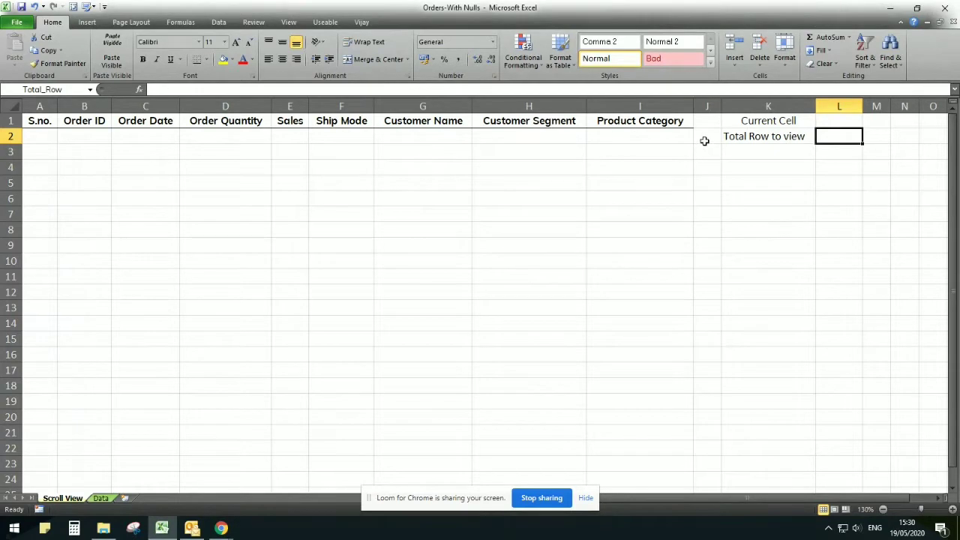
# - Turn on the screen magnifier and enable the Developer tab in the ribbon customization options
pyautogui.press('super+plus')
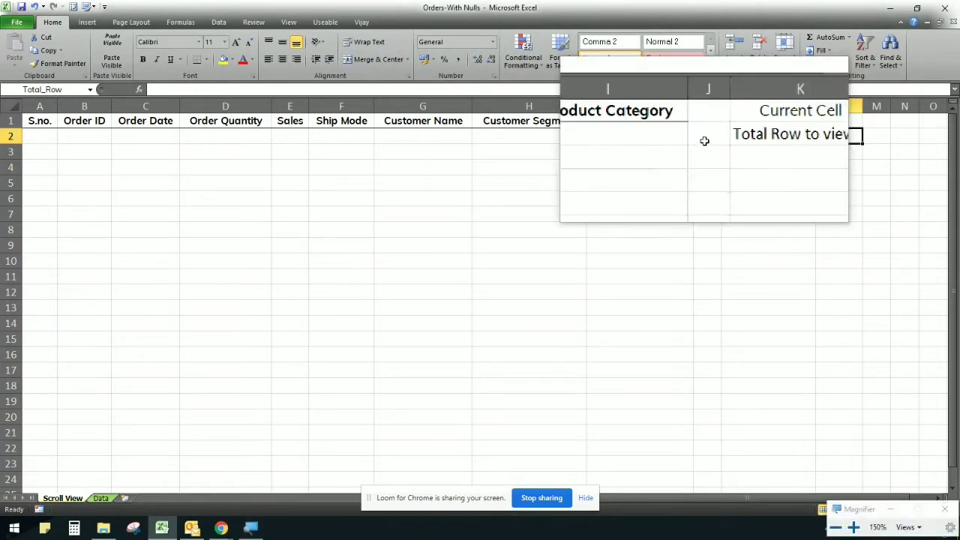
pyautogui.click(295, 21)
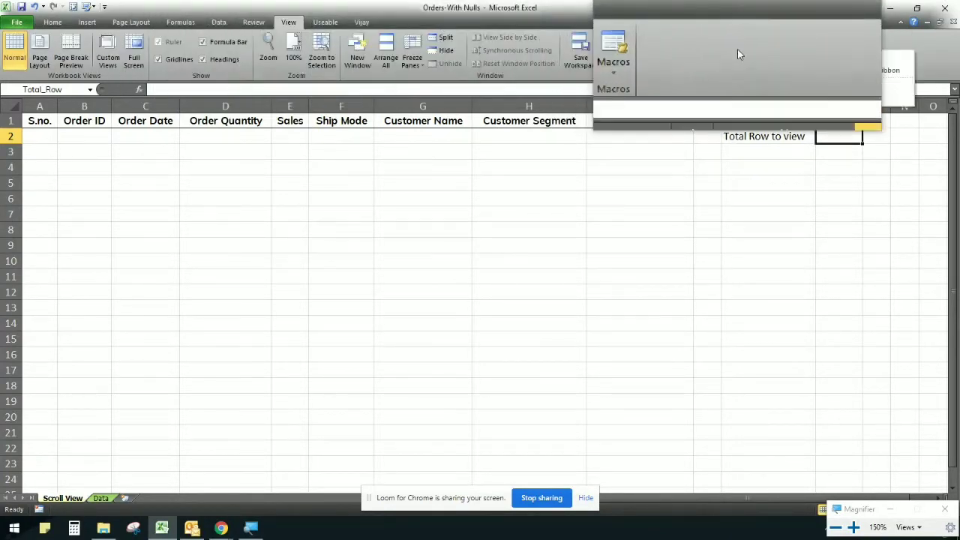
pyautogui.rightClick(737, 49)
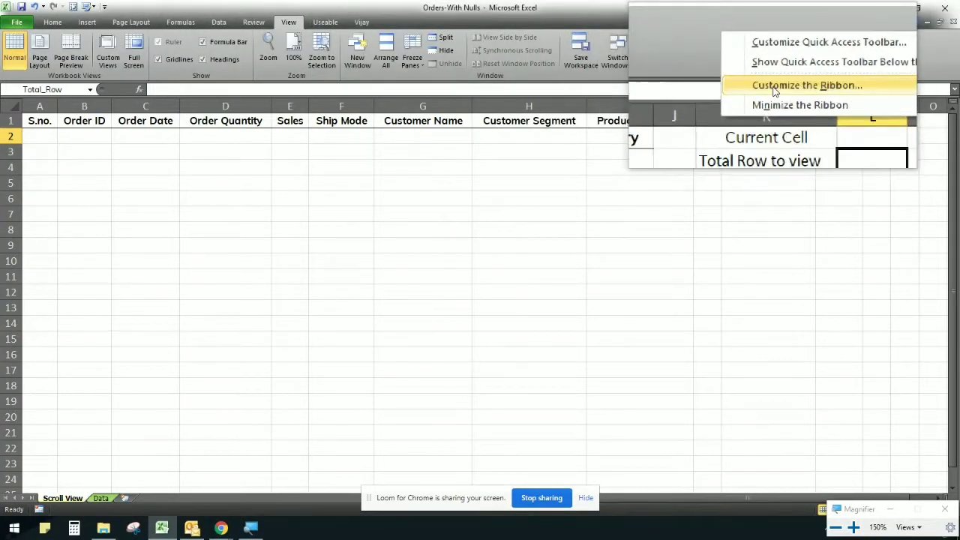
pyautogui.click(775, 90)
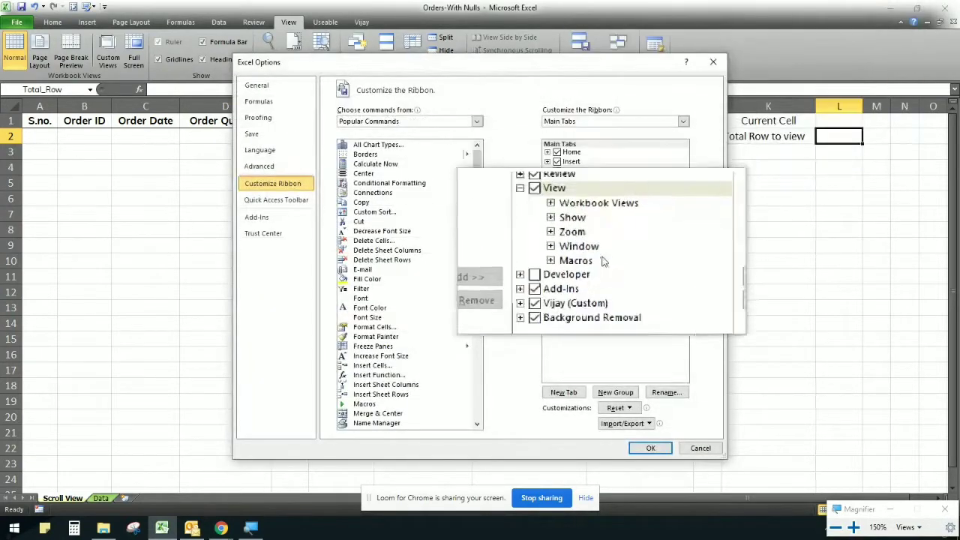
pyautogui.click(557, 269)
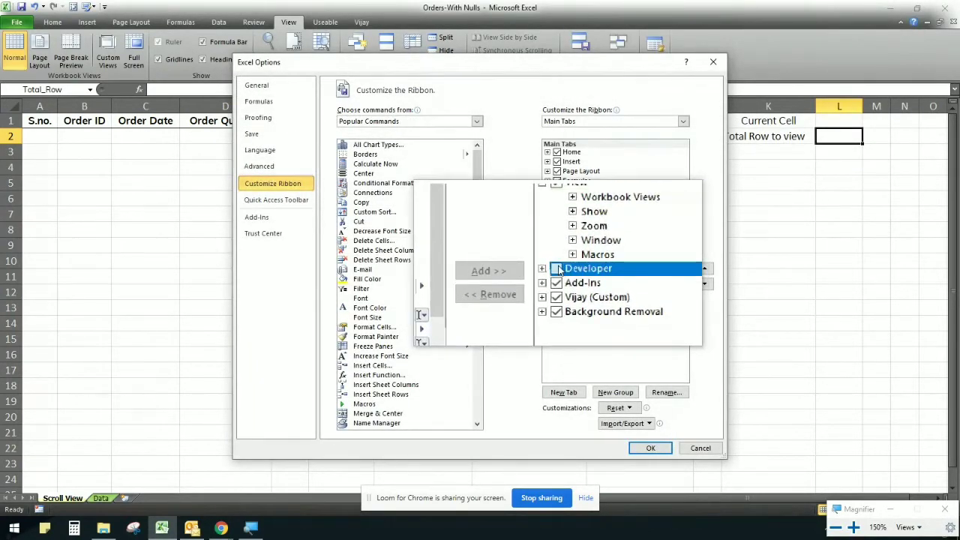
pyautogui.click(649, 447)
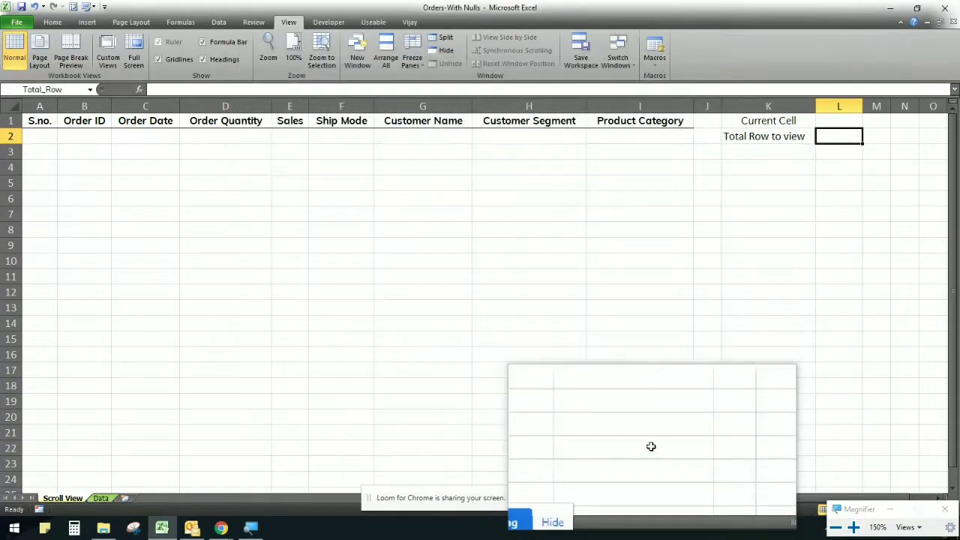
# - Turn off the magnifier and draw a vertical scroll bar form control in column J beside rows 2 to 21
pyautogui.click(330, 23)
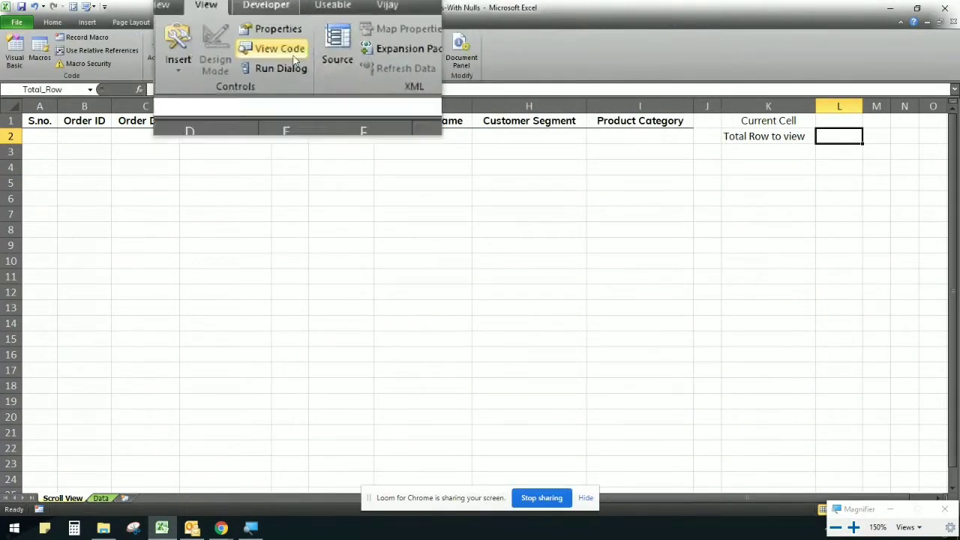
pyautogui.click(228, 60)
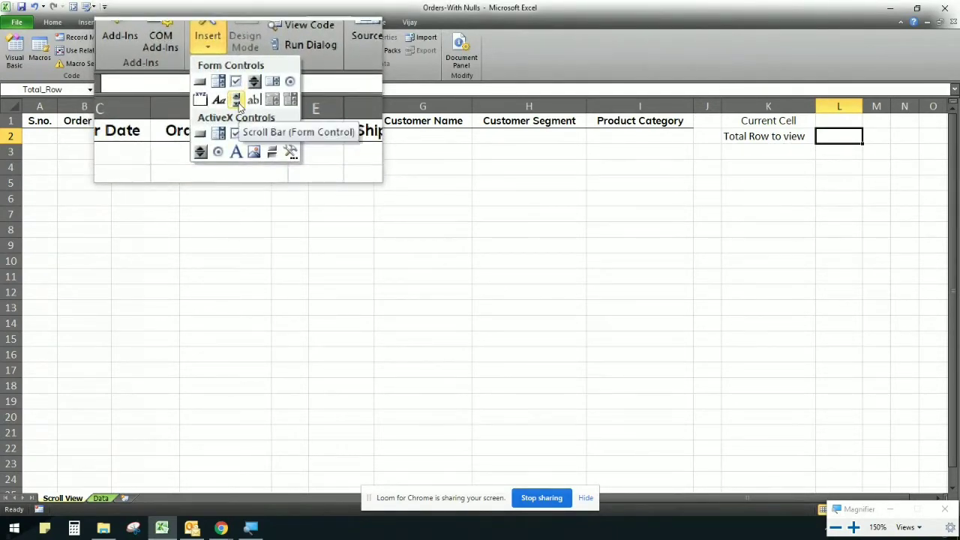
pyautogui.click(237, 102)
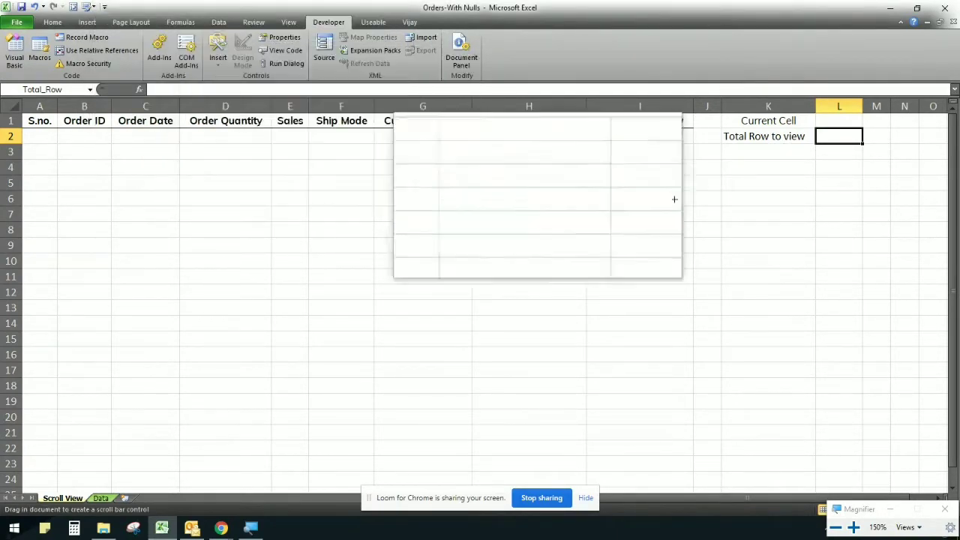
pyautogui.press('super+Escape')
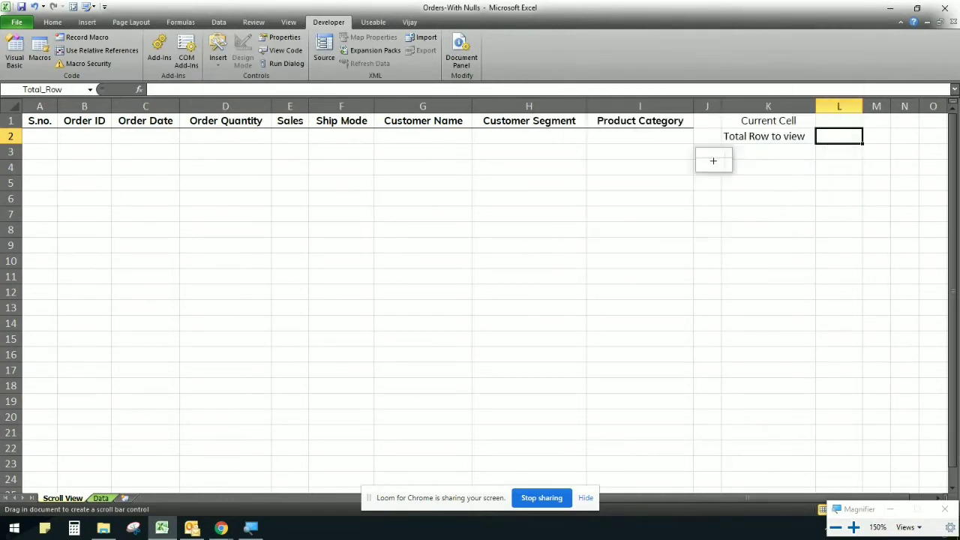
pyautogui.moveTo(692, 129)
pyautogui.mouseDown()
pyautogui.moveTo(712, 438)
pyautogui.moveTo(720, 440)
pyautogui.moveTo(711, 441)
pyautogui.mouseUp()
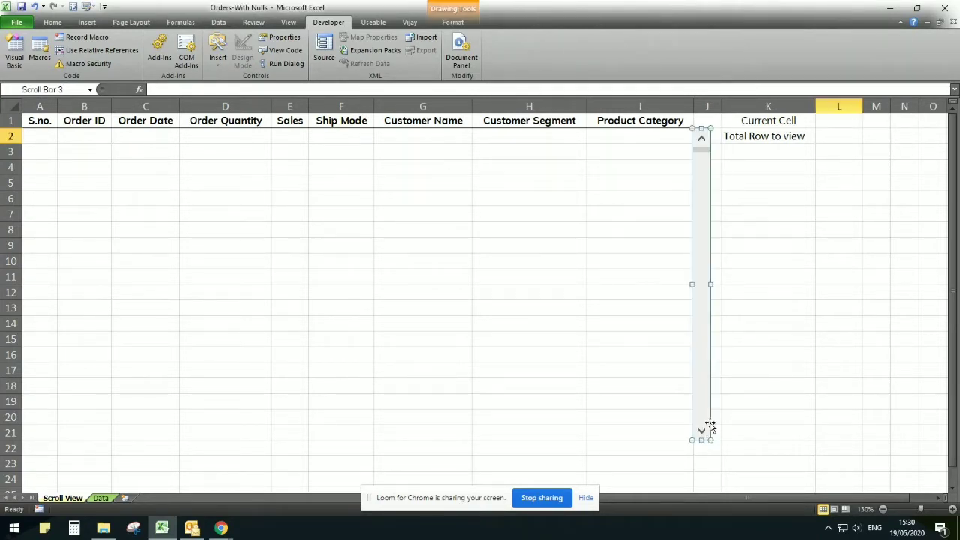
pyautogui.click(740, 247)
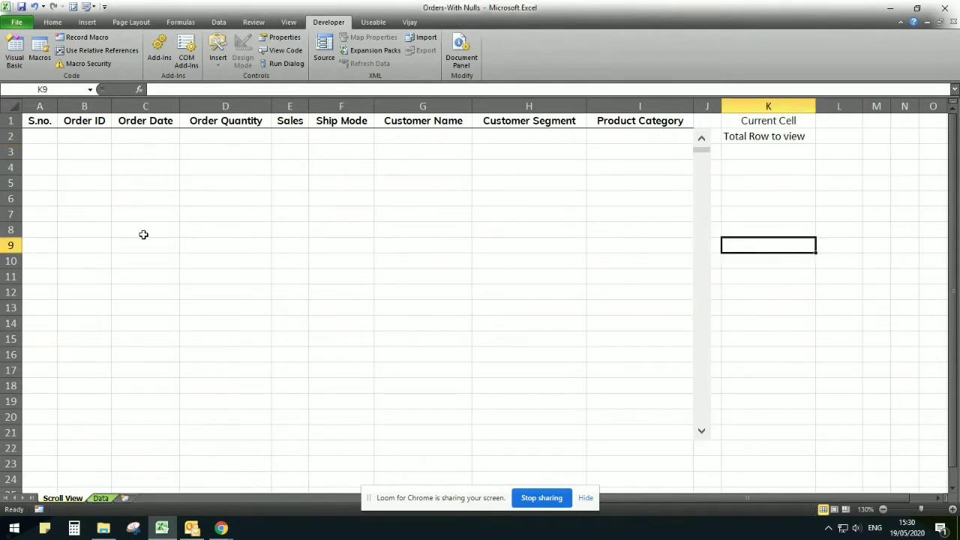
pyautogui.click(42, 137)
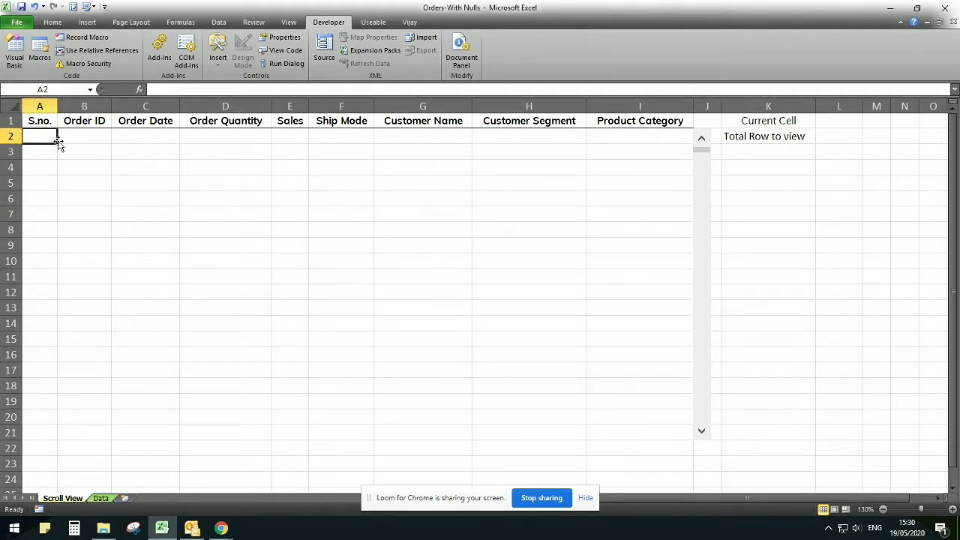
pyautogui.moveTo(9, 136); pyautogui.dragTo(9, 448)
pyautogui.click(68, 360)
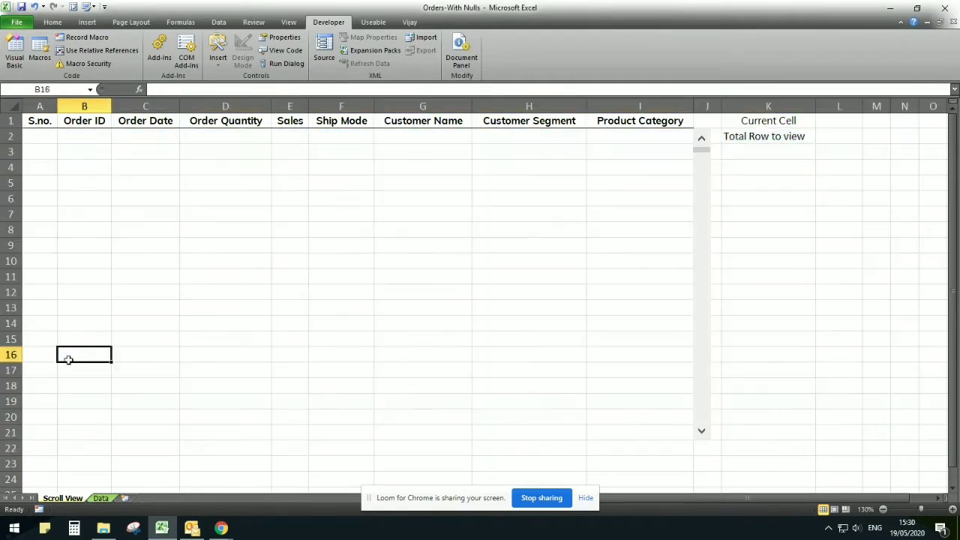
# - Enter the formula =OFFSET(Data!A2,Current_Cell,0) in A2 of the Scroll View sheet, using L1 as the row offset
pyautogui.click(42, 133)
pyautogui.write('=')
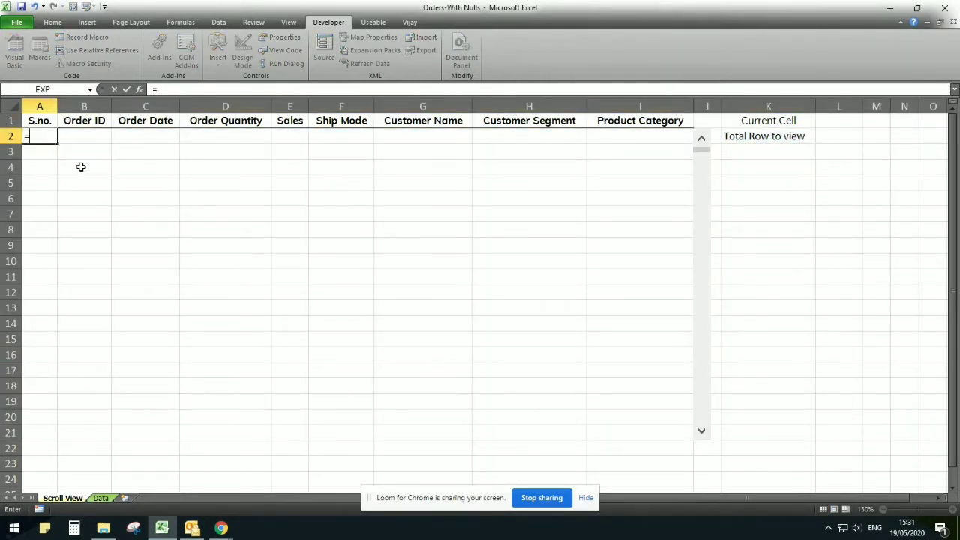
pyautogui.write('off')
pyautogui.press('Tab')
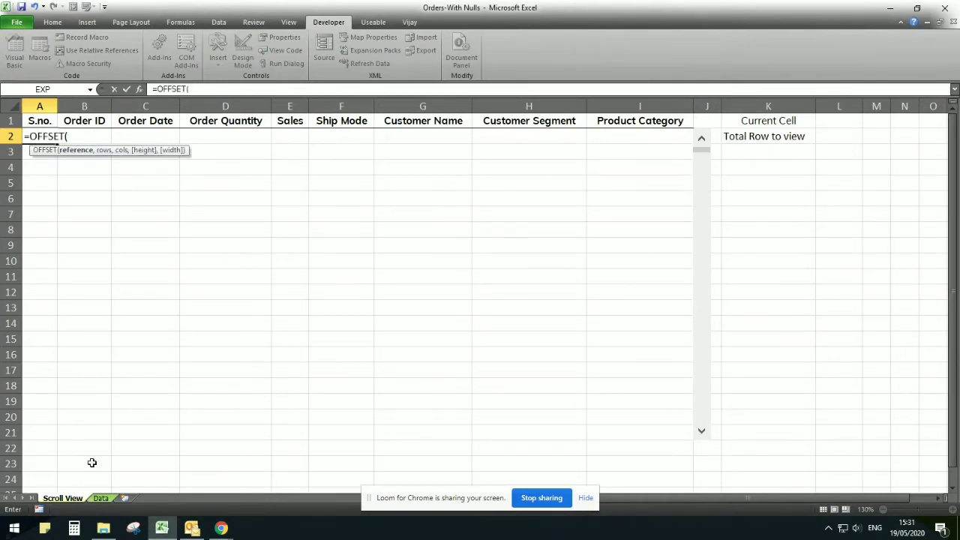
pyautogui.click(100, 499)
pyautogui.click(32, 129)
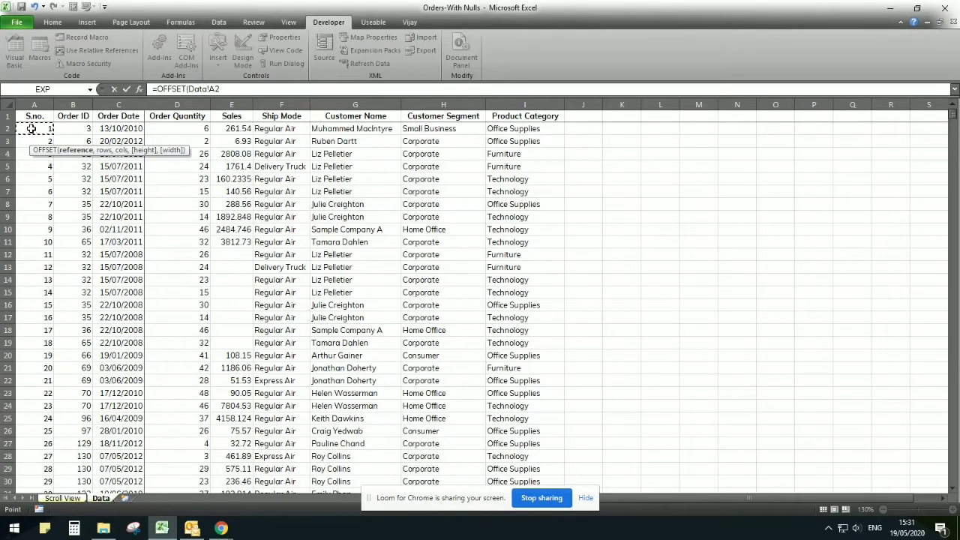
pyautogui.write(',')
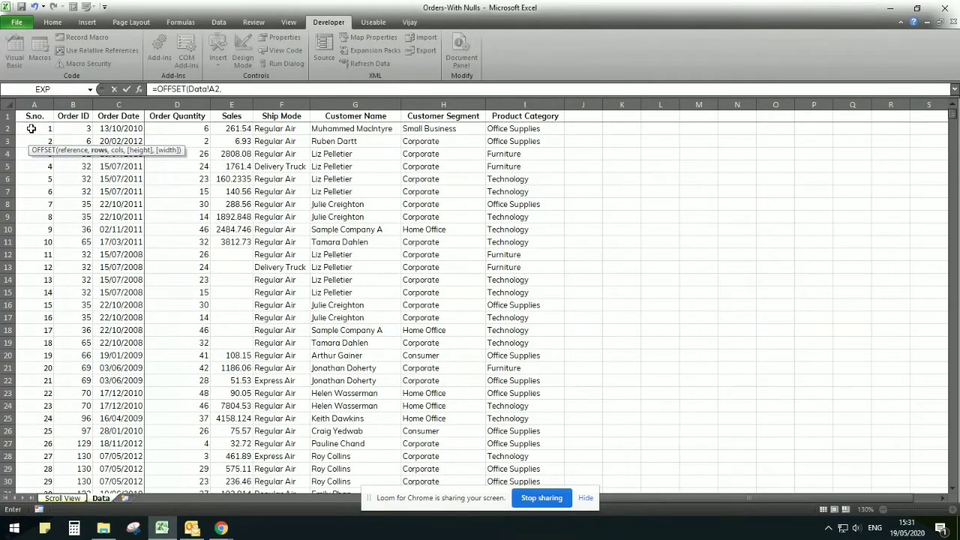
pyautogui.click(62, 498)
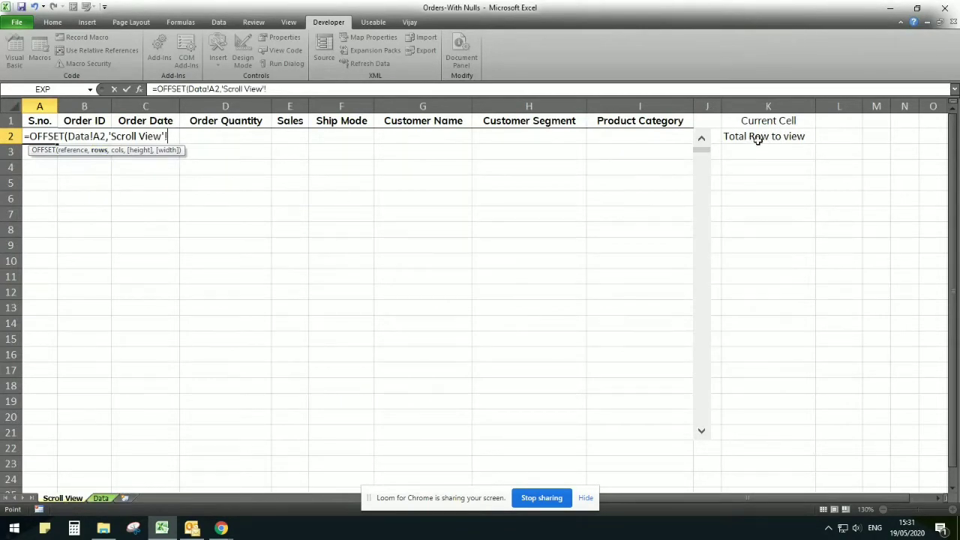
pyautogui.click(843, 122)
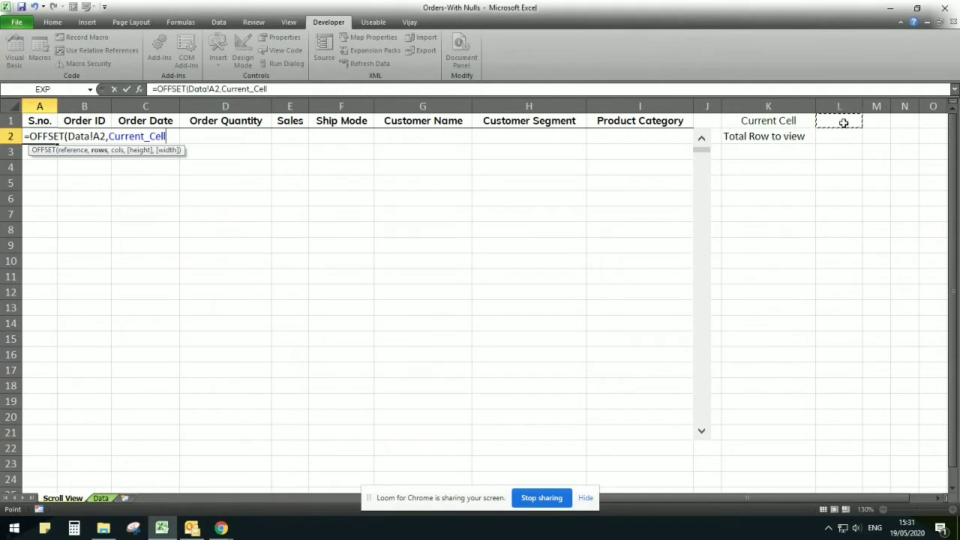
pyautogui.write(',')
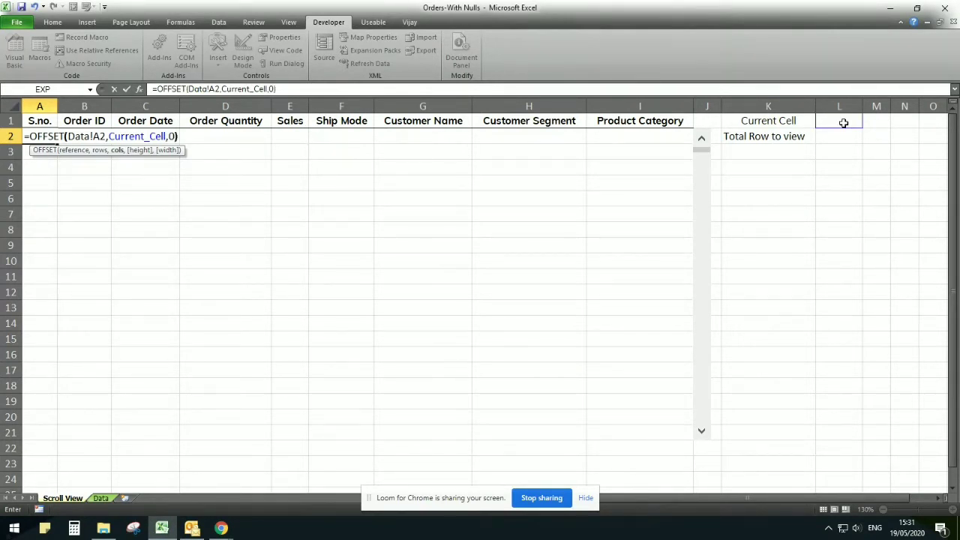
pyautogui.write('0)')
pyautogui.press('Return')
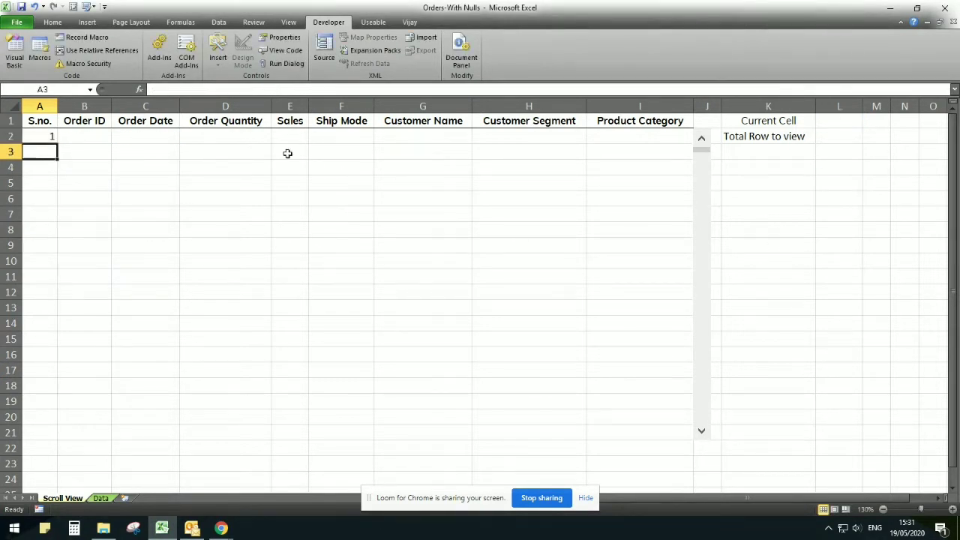
# - Fill the OFFSET formula from A2 across to column I and down to row 21
pyautogui.click(51, 135)
pyautogui.moveTo(58, 144); pyautogui.dragTo(667, 159)
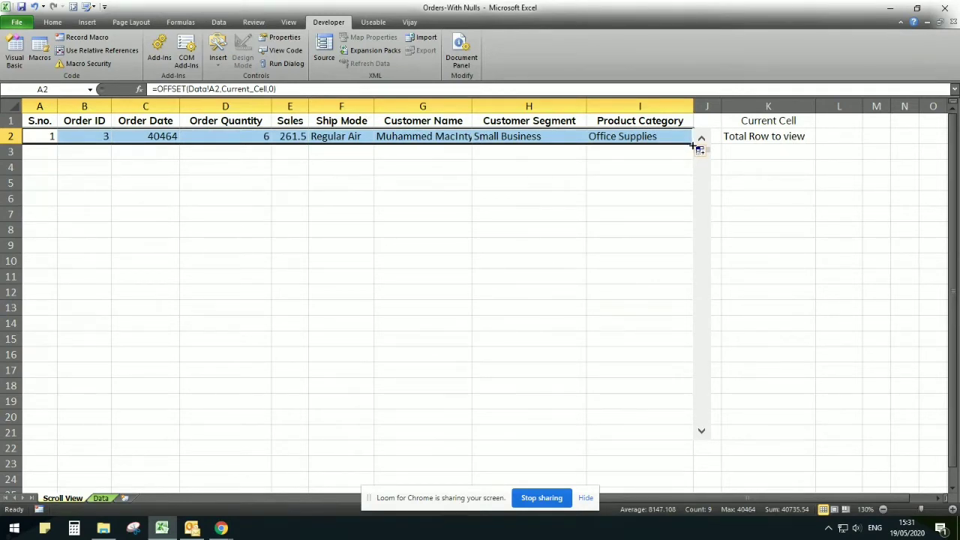
pyautogui.moveTo(693, 146); pyautogui.dragTo(687, 444)
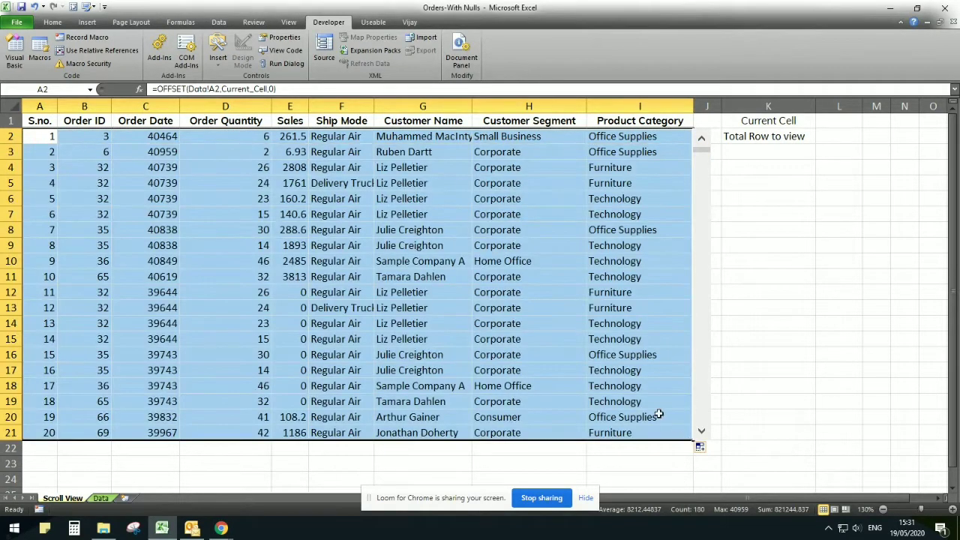
pyautogui.click(242, 375)
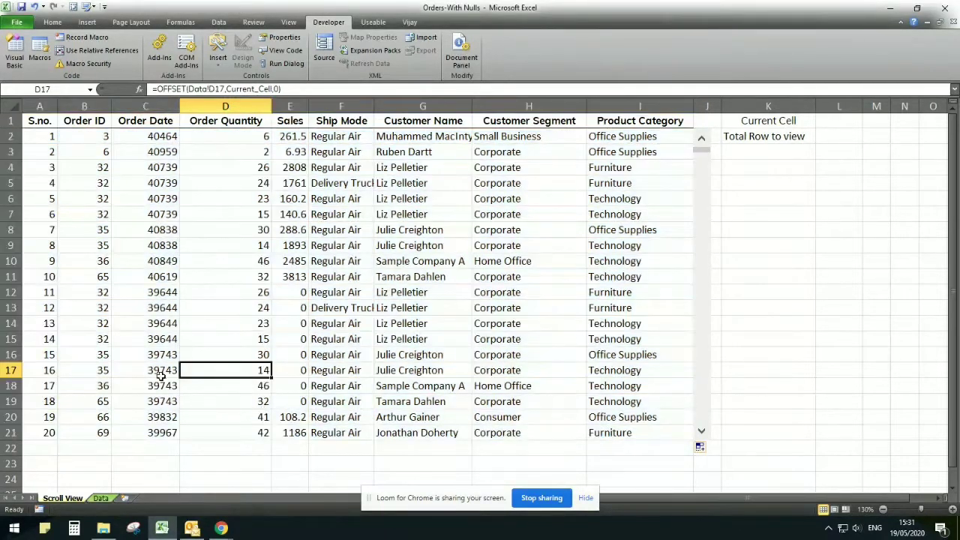
# - Enter the explanatory note "Total Data Row - Total View row" in L3
pyautogui.click(835, 136)
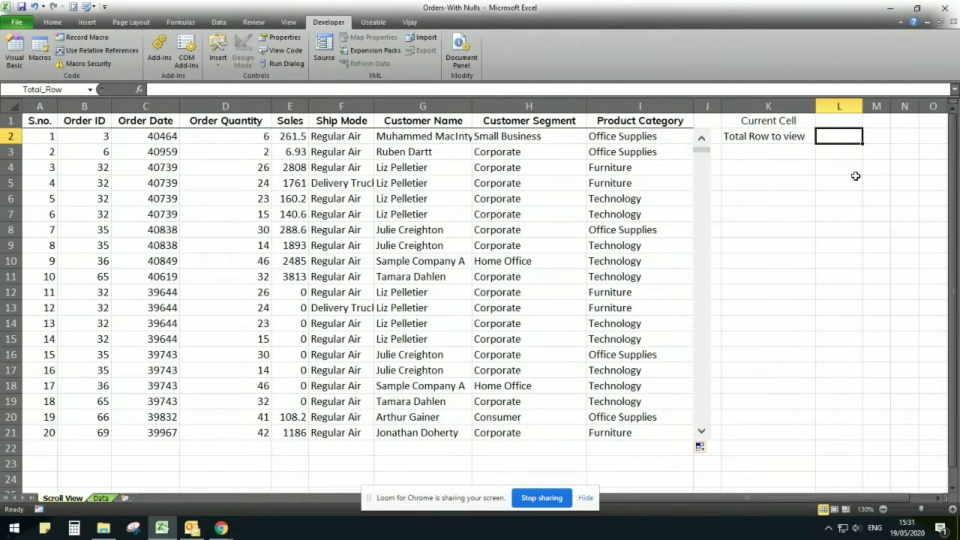
pyautogui.press('Return')
pyautogui.write('=')
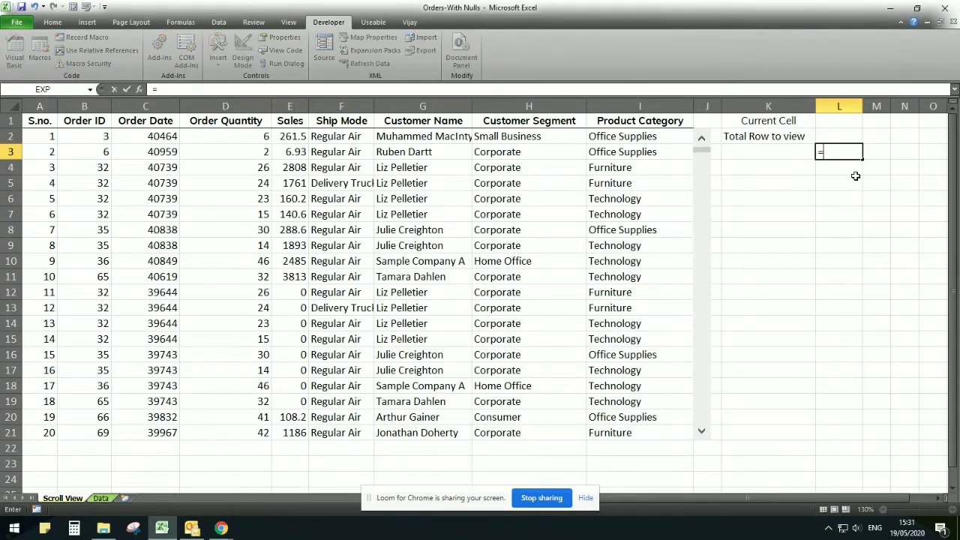
pyautogui.write('Total Data R')
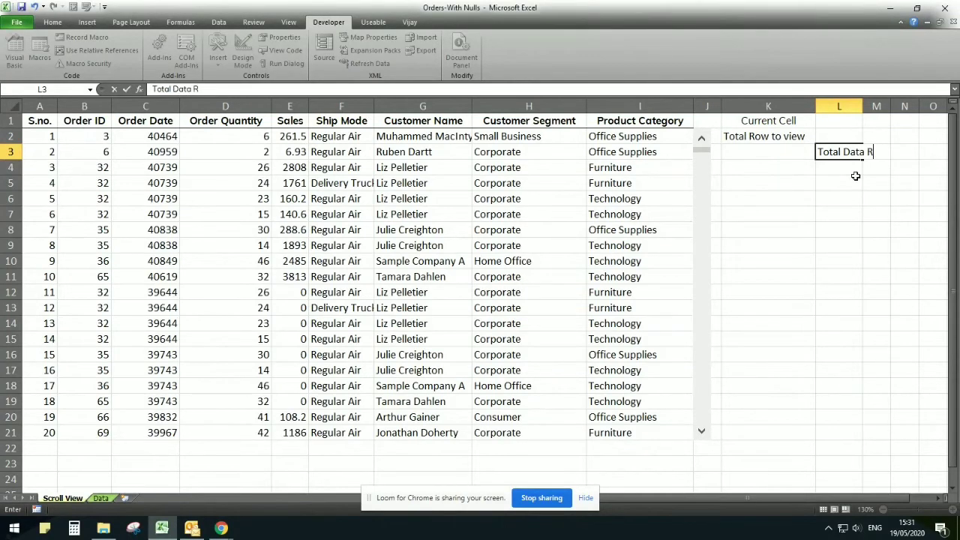
pyautogui.write('ow - Total Vi')
pyautogui.write('ew')
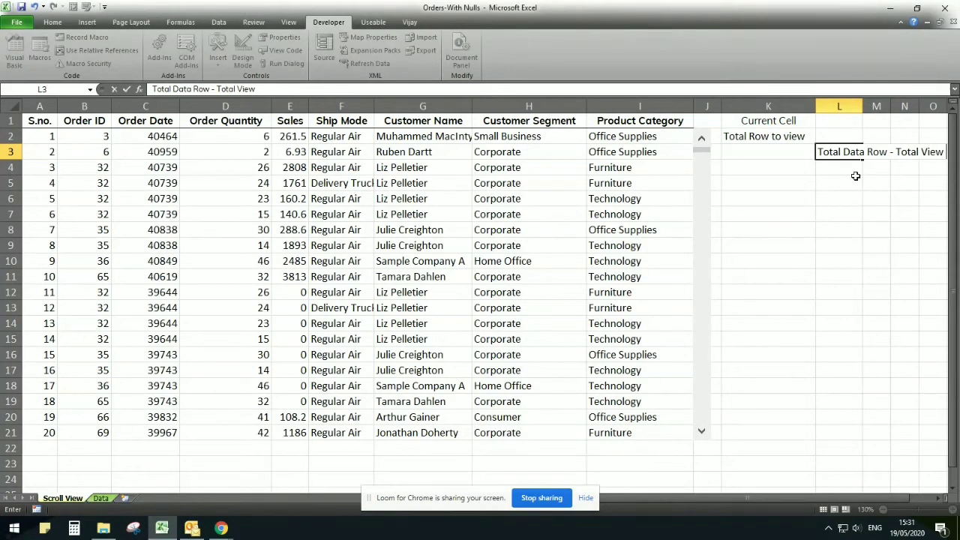
pyautogui.write(' reo')
pyautogui.write('ow')
pyautogui.press('Return')
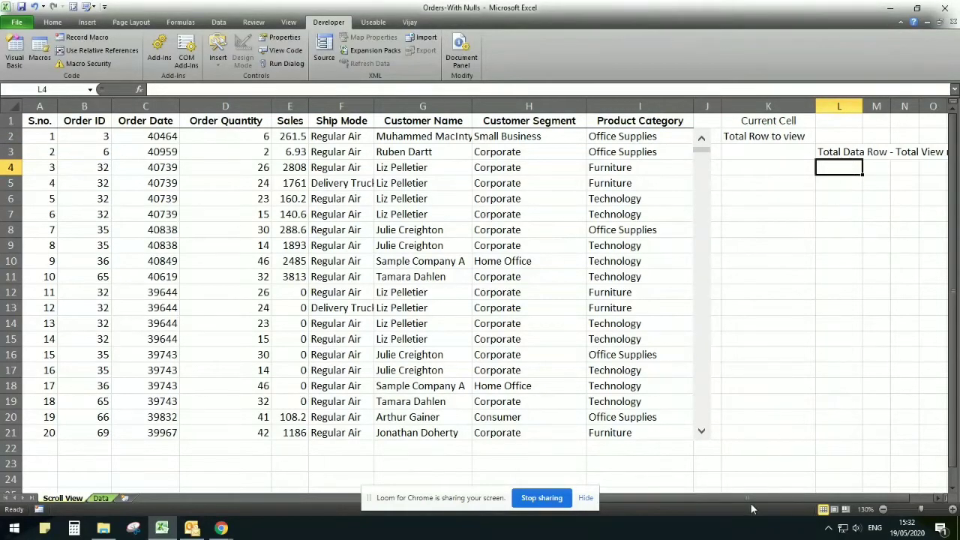
# - Enter =COUNTA(Data!A:A)-COUNTA('Scroll View'!B:B) in L2 beside the Total Row to view label
pyautogui.moveTo(751, 501); pyautogui.dragTo(774, 498)
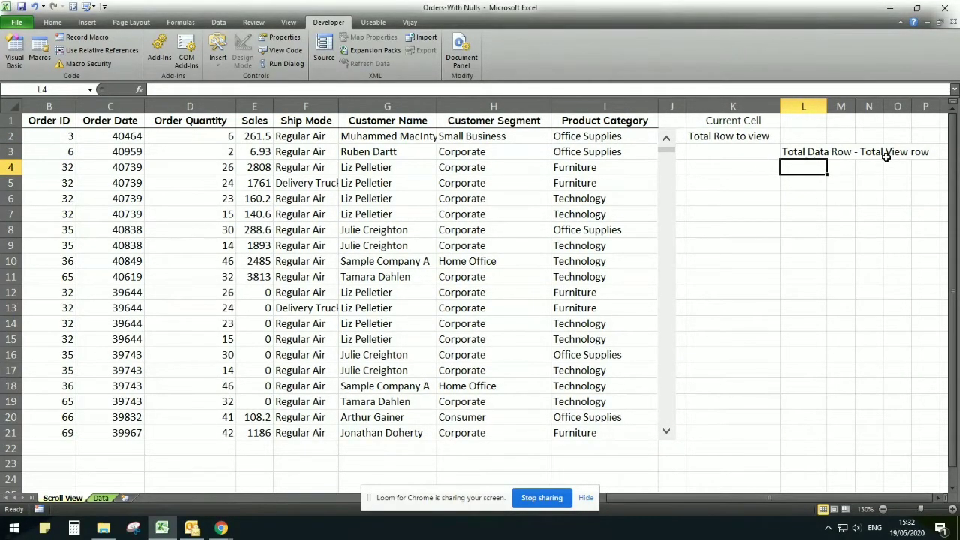
pyautogui.click(802, 135)
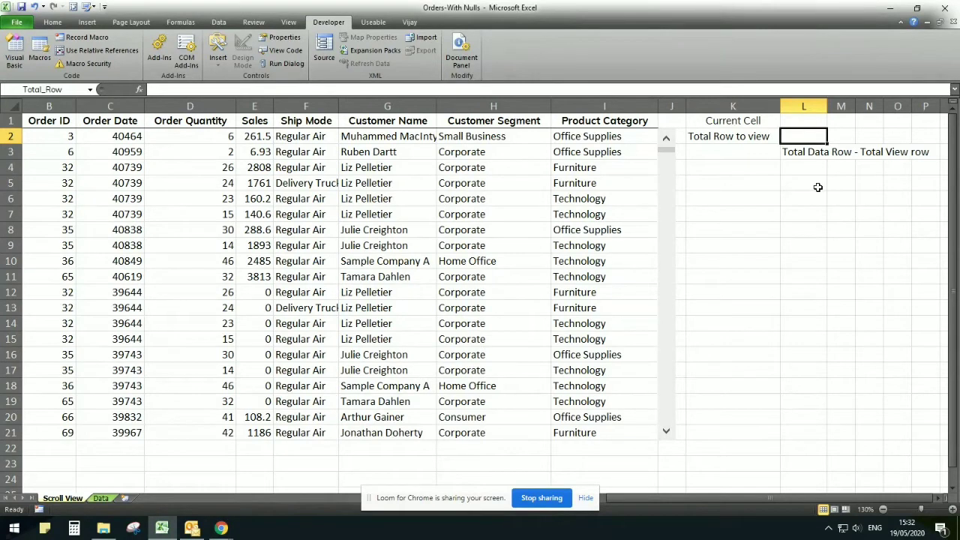
pyautogui.write('=cou')
pyautogui.write('n')
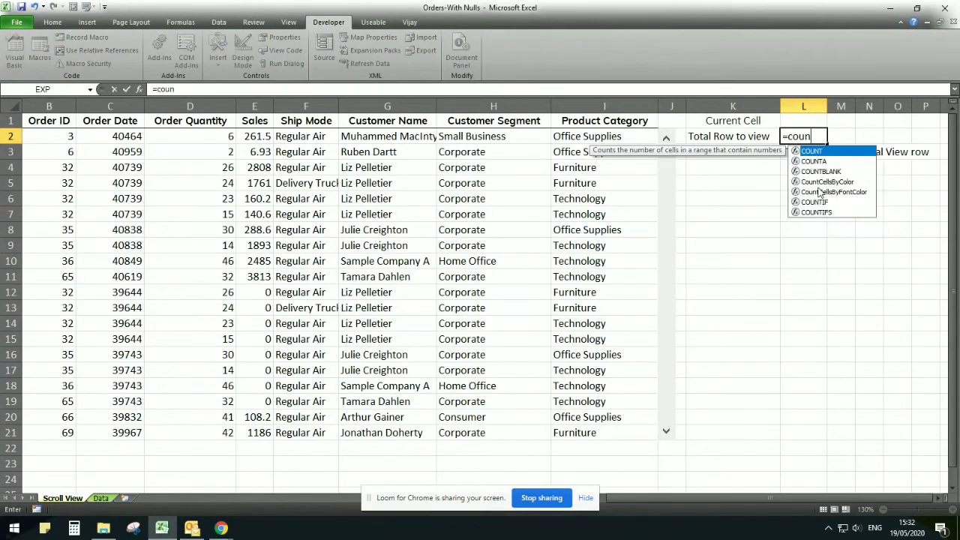
pyautogui.write('ta')
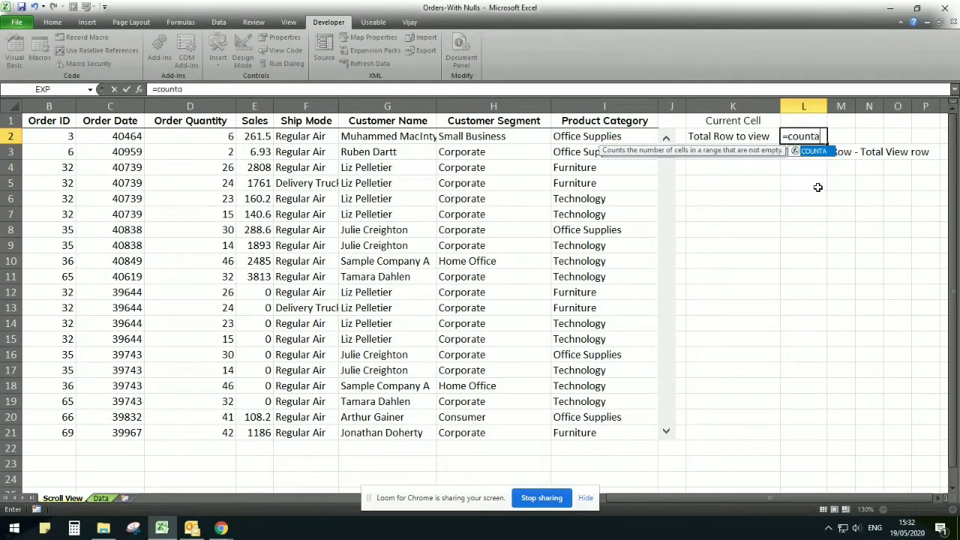
pyautogui.press('Tab')
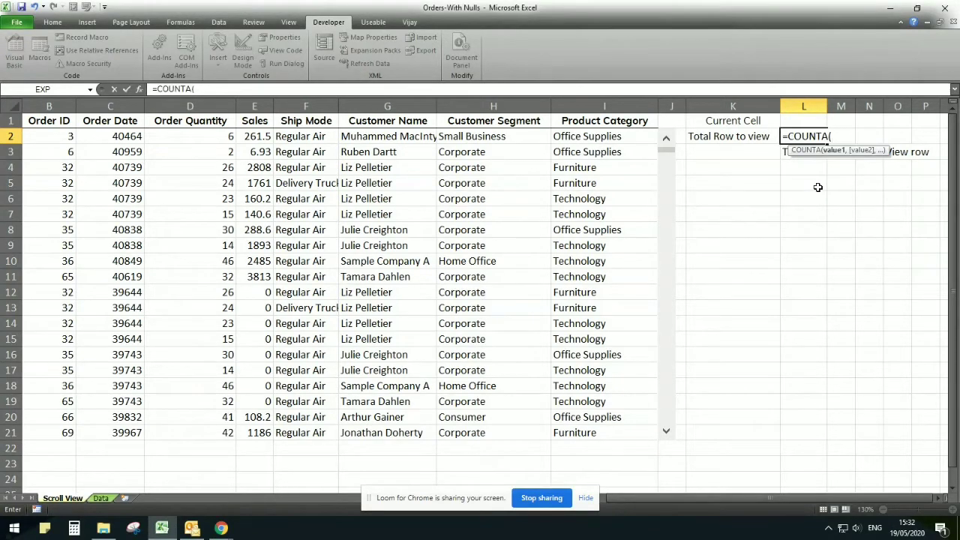
pyautogui.click(101, 498)
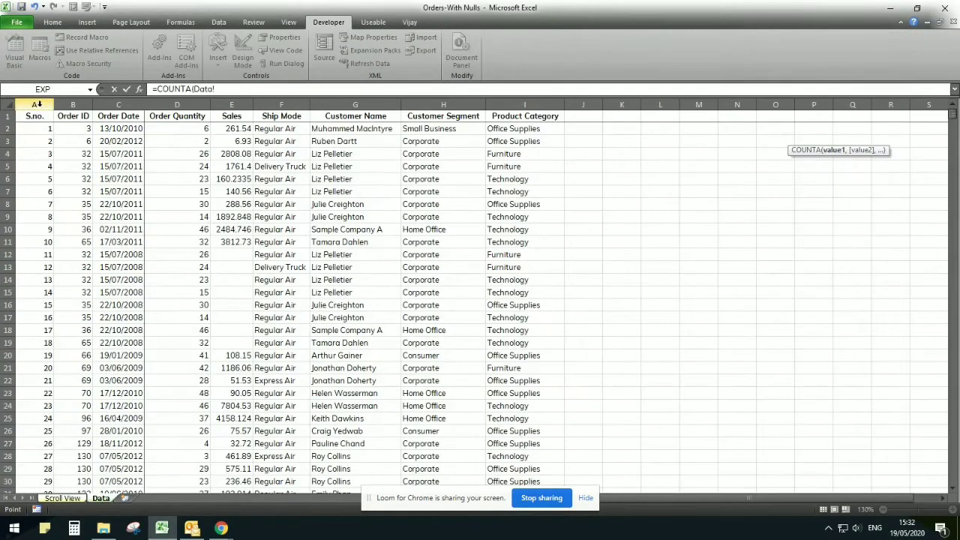
pyautogui.click(39, 104)
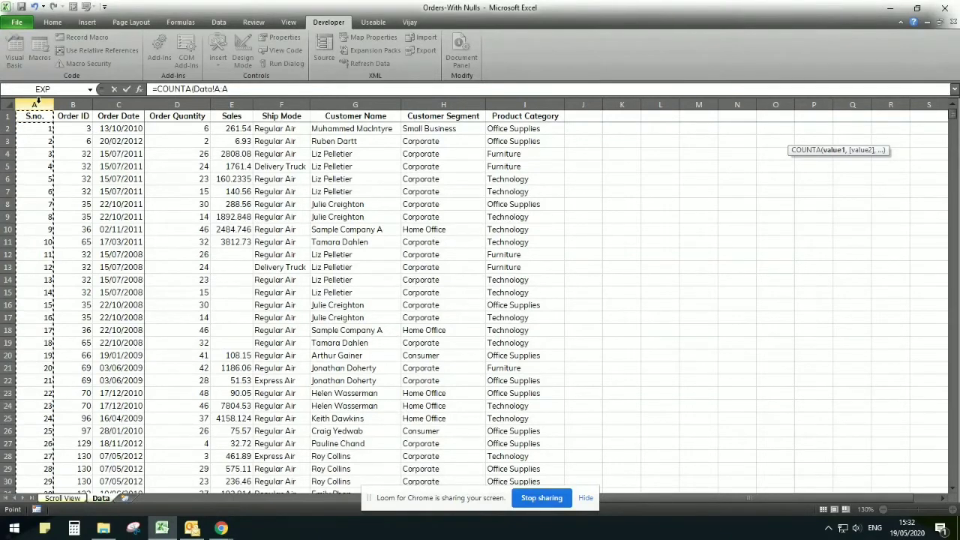
pyautogui.write(')')
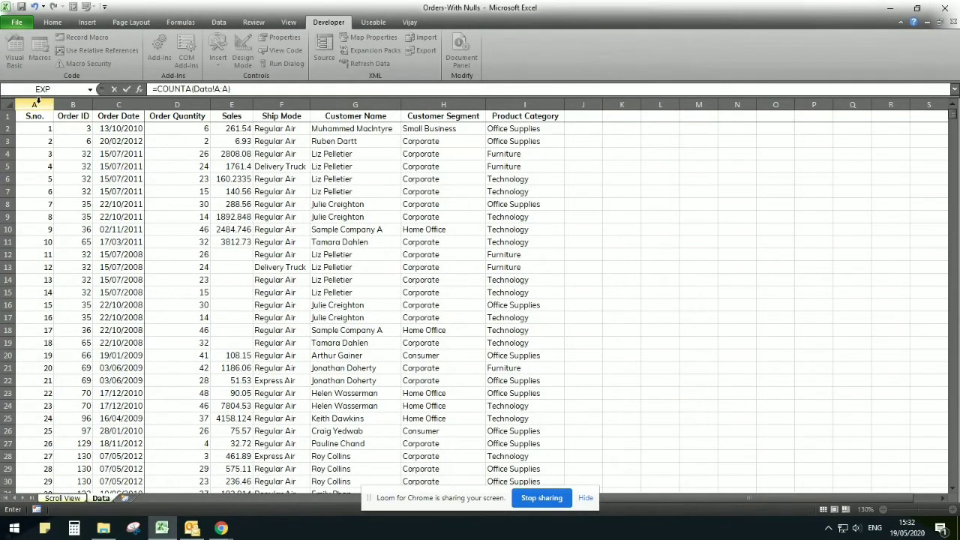
pyautogui.write('-count')
pyautogui.press('Down')
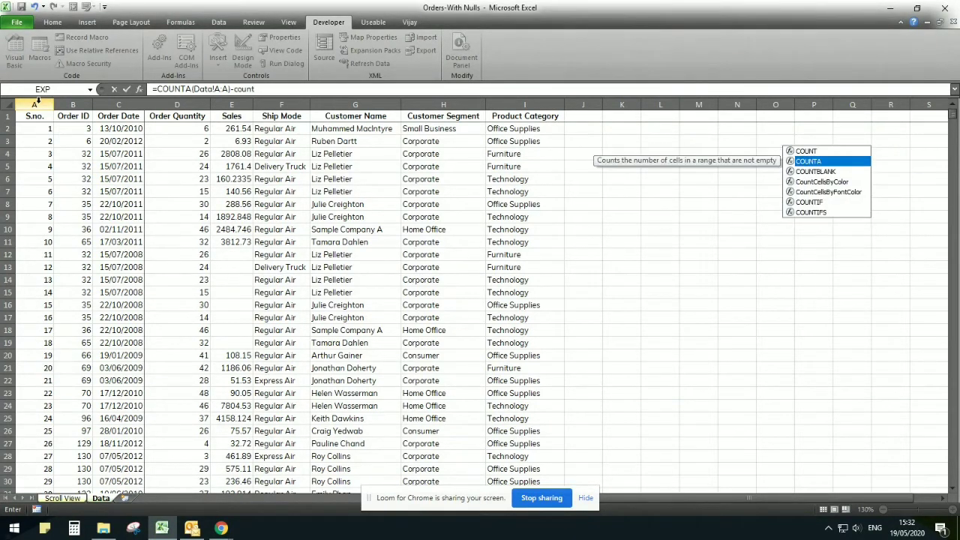
pyautogui.press('Tab')
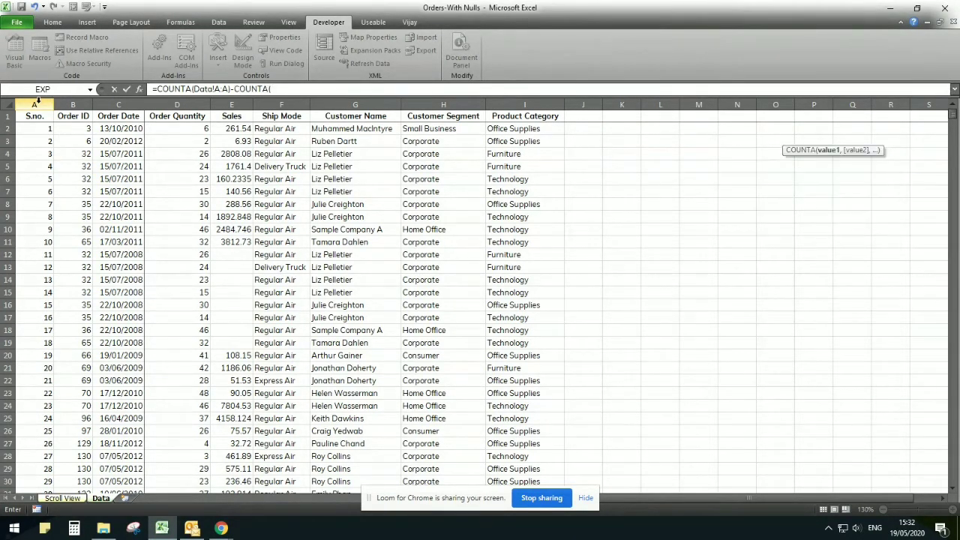
pyautogui.click(62, 498)
pyautogui.click(50, 106)
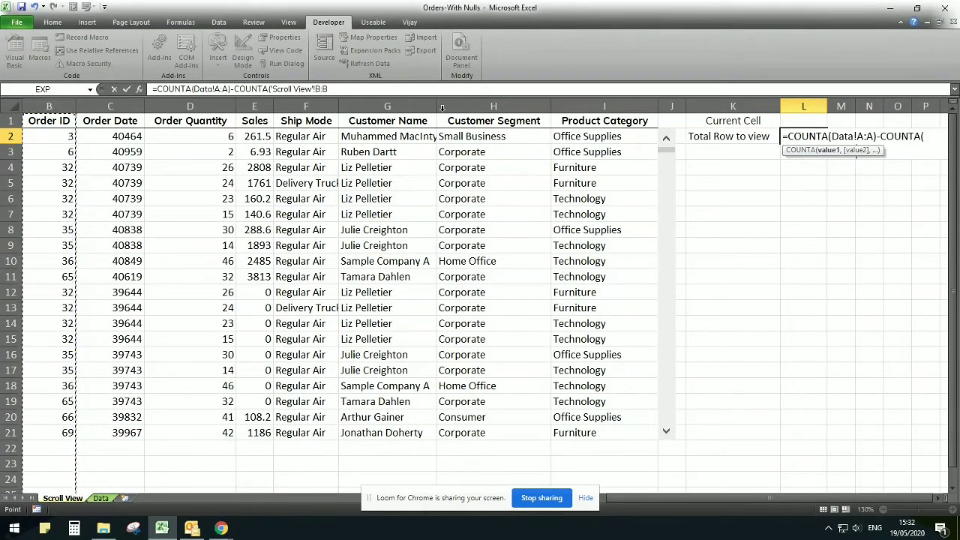
pyautogui.write(')')
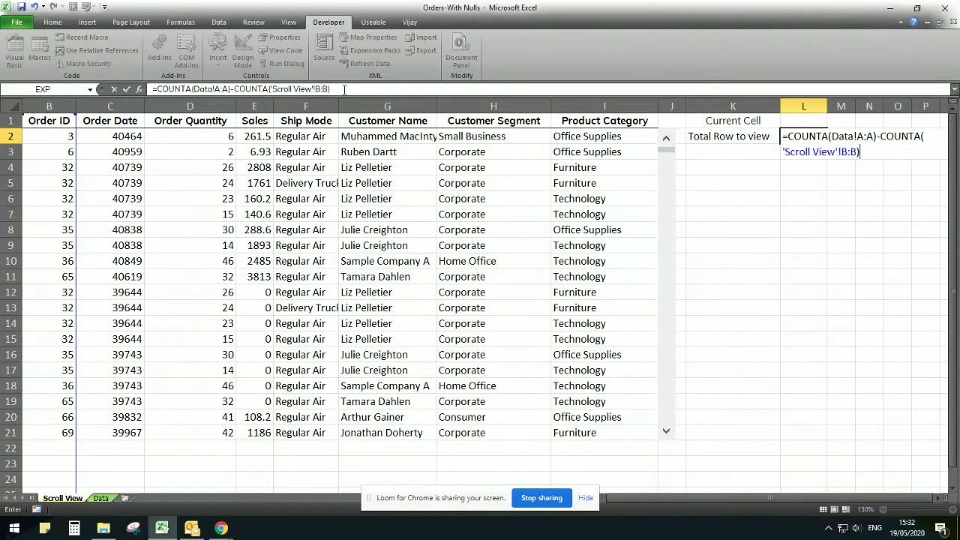
pyautogui.press('Return')
pyautogui.scroll(2, 585, 51)
pyautogui.click(800, 136)
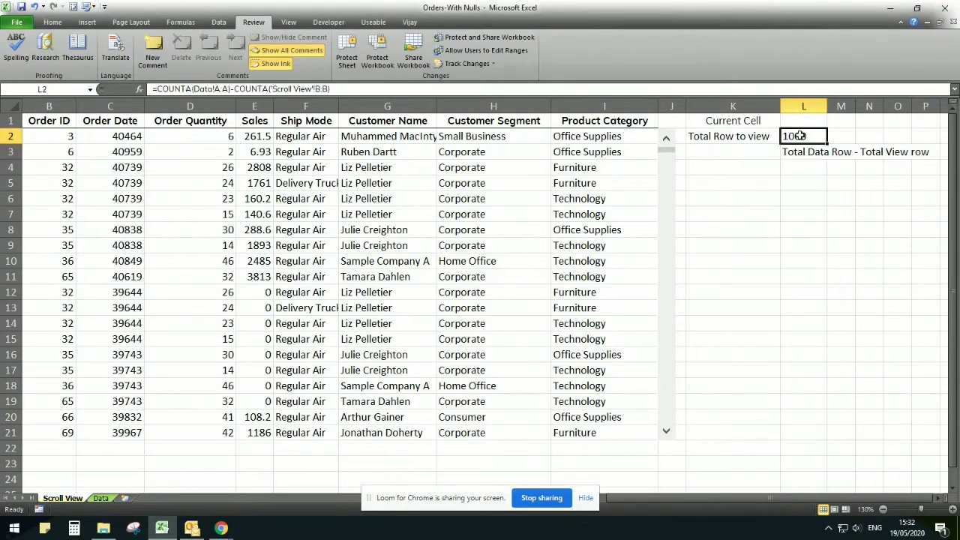
# - Delete the explanatory note in L3
pyautogui.click(800, 156)
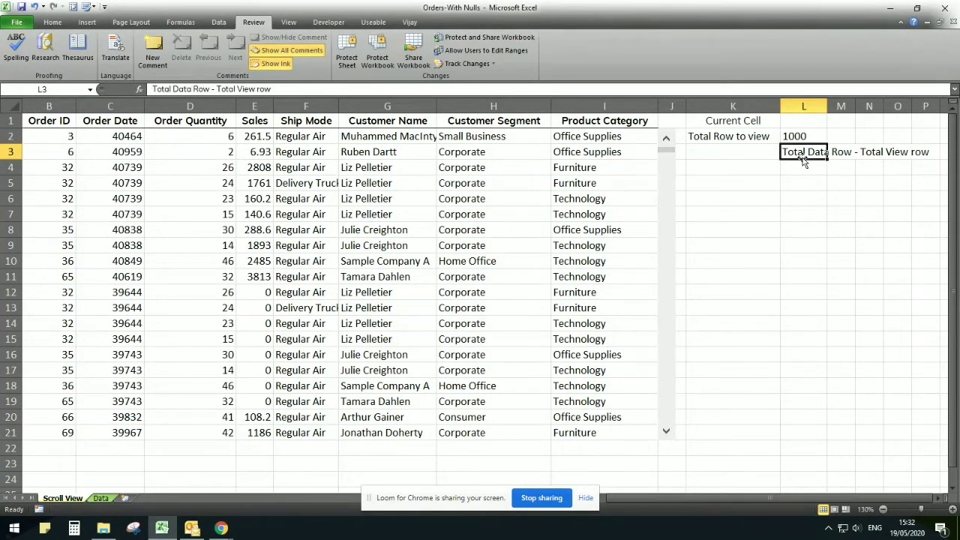
pyautogui.press('Delete')
pyautogui.press('Up')
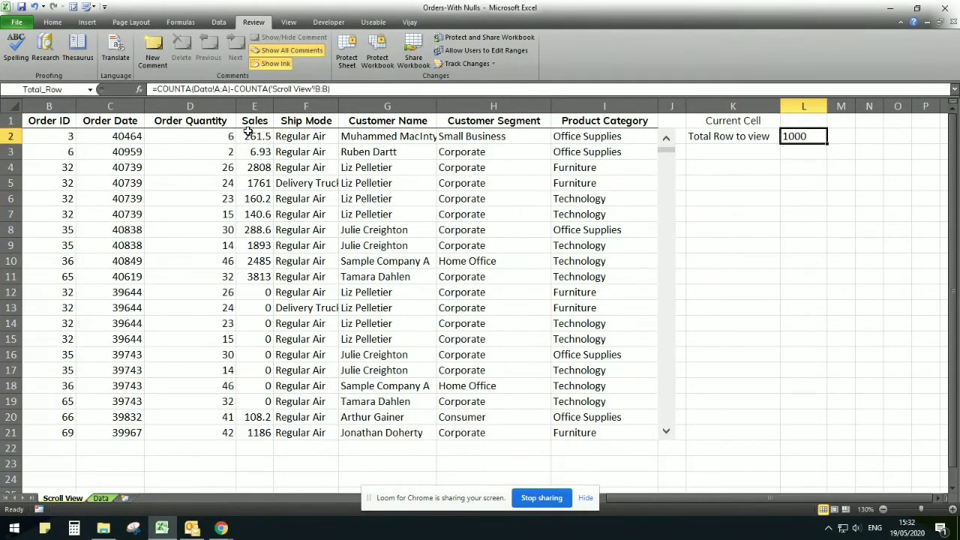
# - Set the scroll bar control's maximum value to 1000 and link it to cell L1
pyautogui.click(794, 125)
pyautogui.rightClick(668, 225)
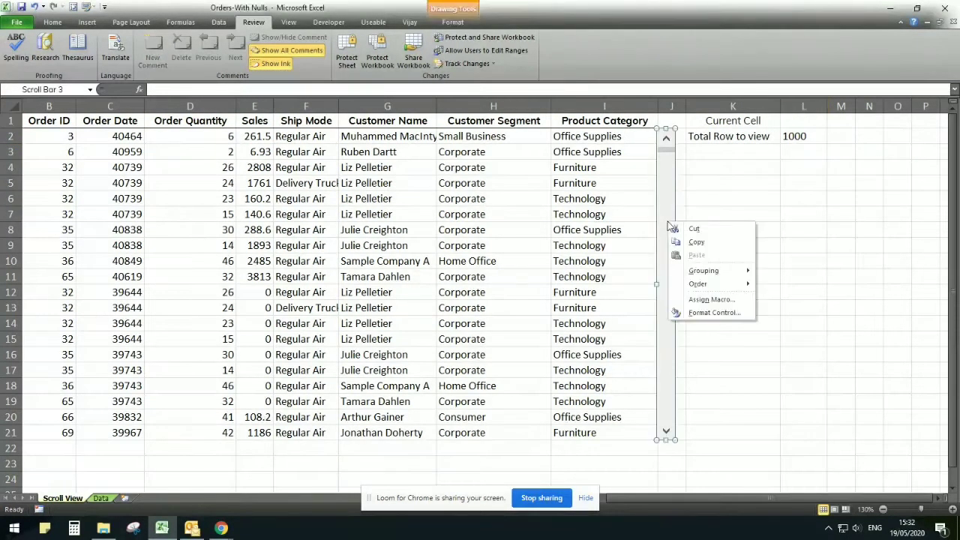
pyautogui.click(713, 312)
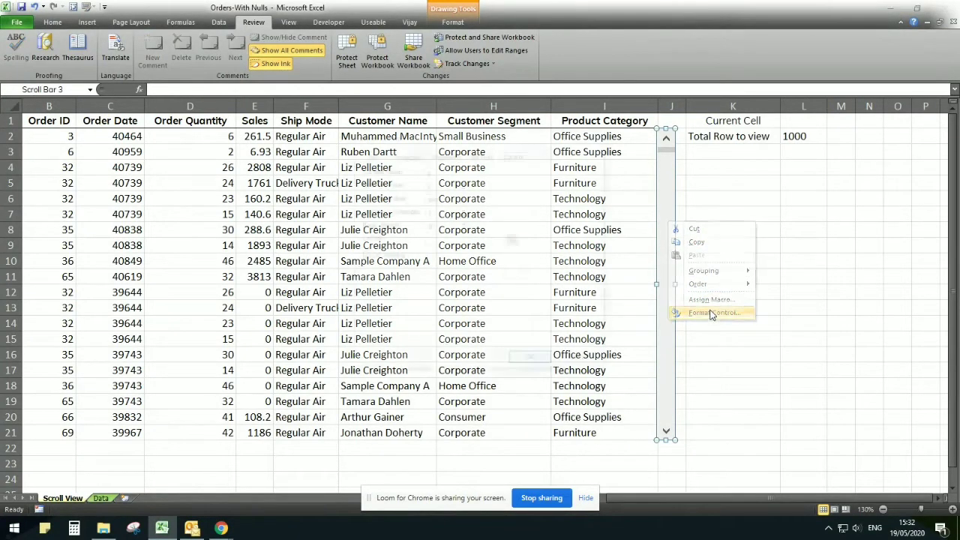
pyautogui.moveTo(427, 143); pyautogui.dragTo(626, 214)
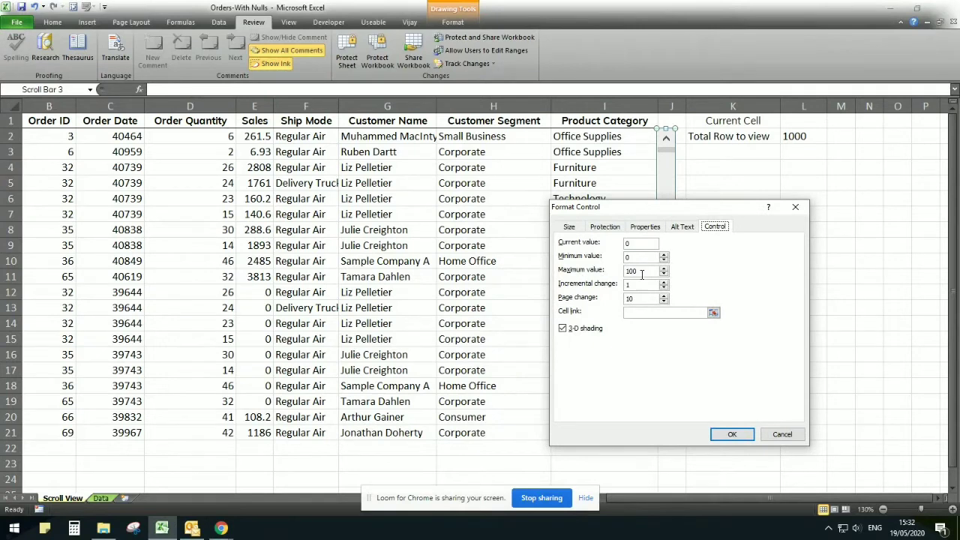
pyautogui.moveTo(642, 272); pyautogui.dragTo(627, 275)
pyautogui.click(653, 271)
pyautogui.click(629, 314)
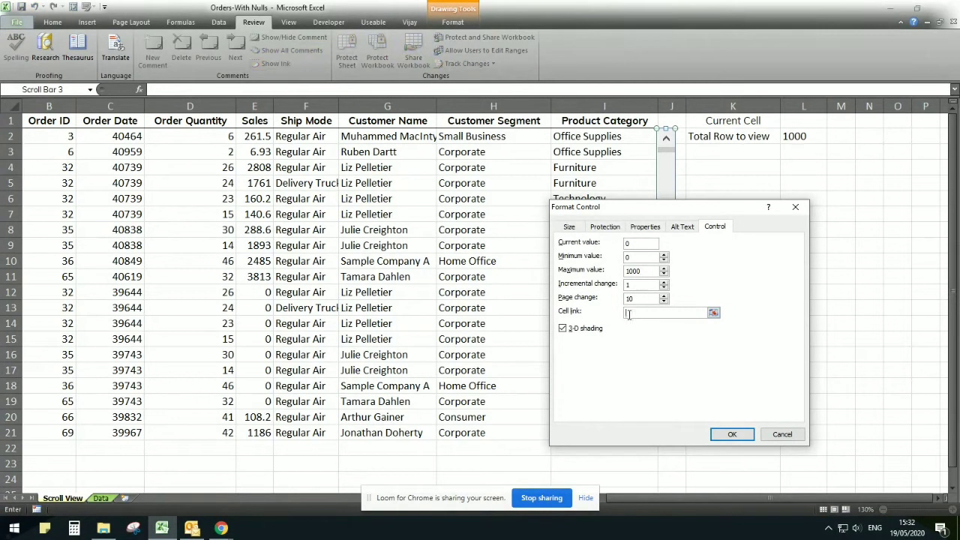
pyautogui.click(797, 123)
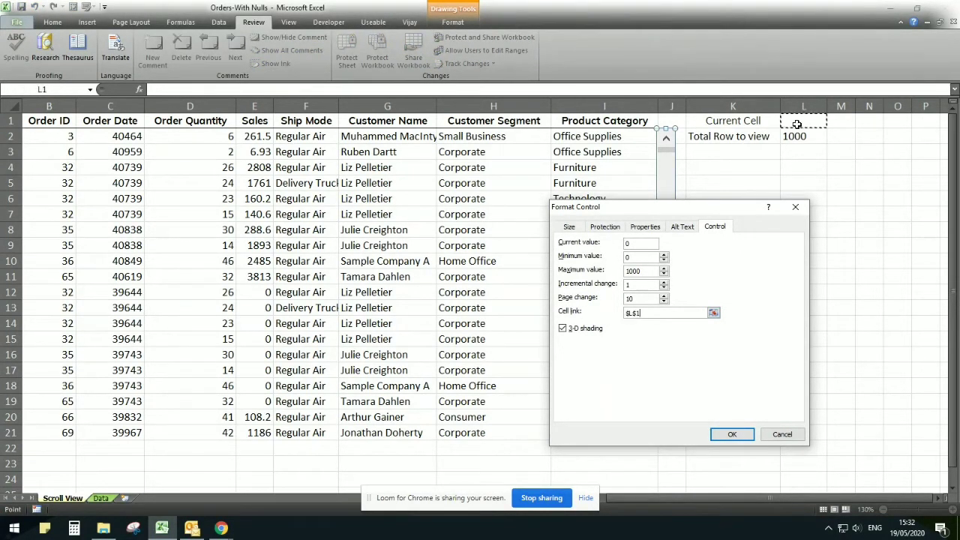
pyautogui.click(732, 435)
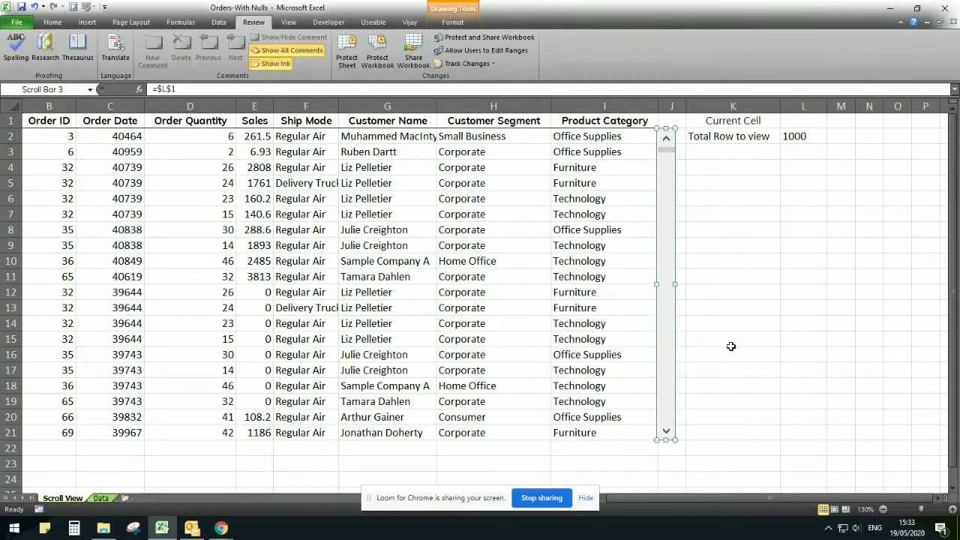
pyautogui.click(722, 225)
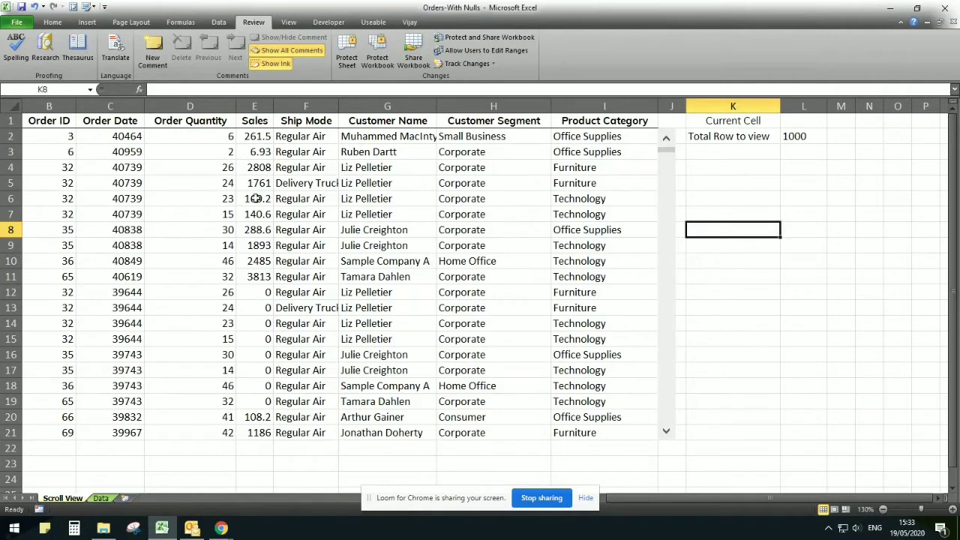
# - Test the scroll bar's arrows by moving the records down two rows and back to the first record
pyautogui.click(667, 141)
pyautogui.click(667, 142)
pyautogui.click(667, 141)
pyautogui.click(665, 433)
pyautogui.click(665, 433)
pyautogui.click(667, 142)
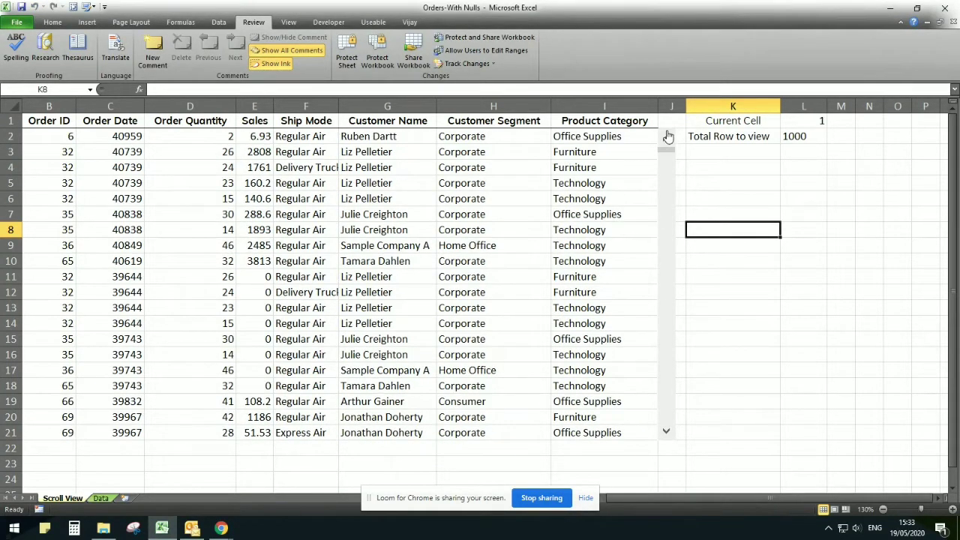
pyautogui.click(666, 141)
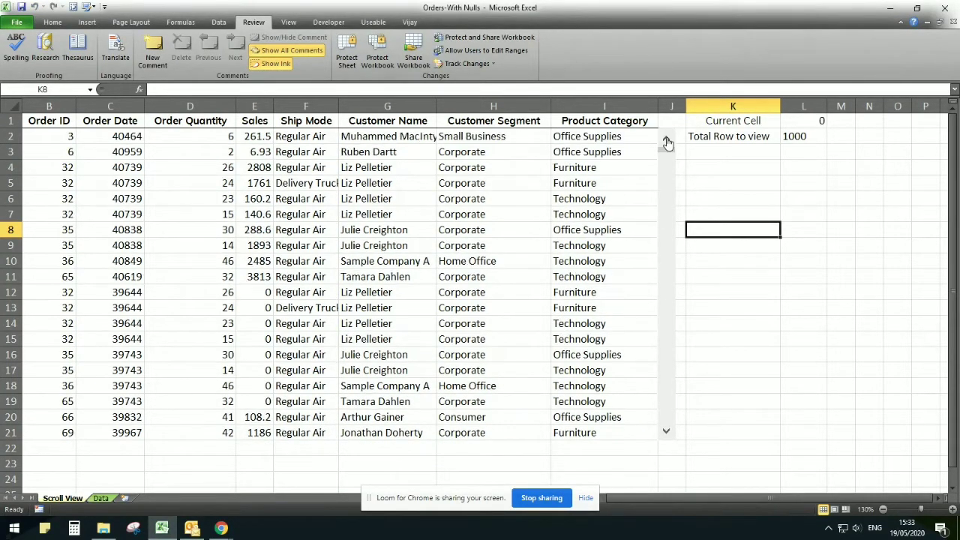
# - Bring the S.no. column into view and examine the OFFSET formulas in B2 and A2
pyautogui.click(52, 139)
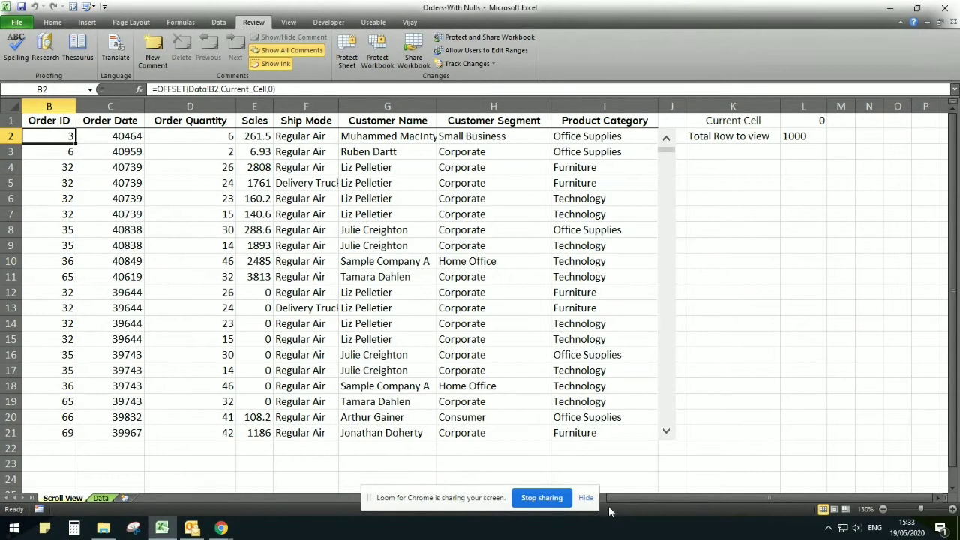
pyautogui.click(710, 498)
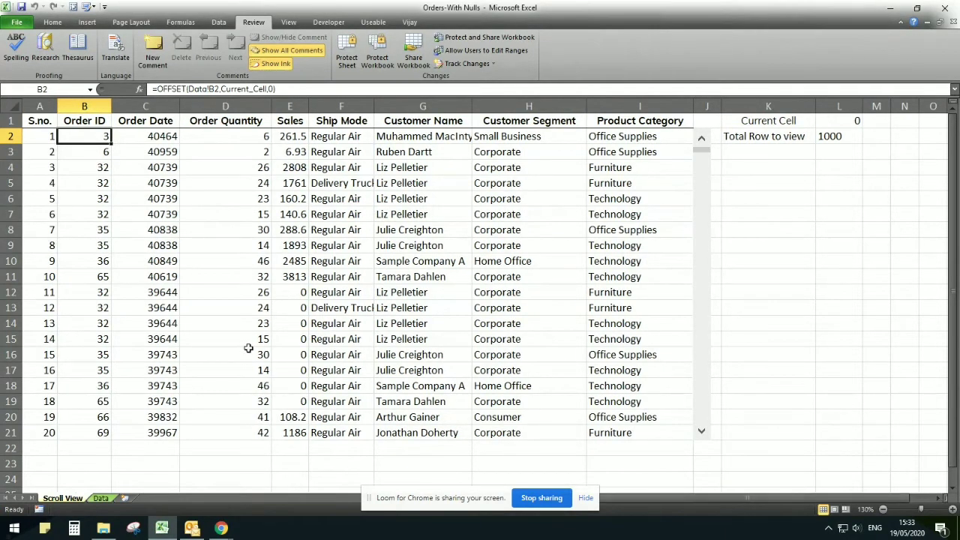
pyautogui.click(37, 139)
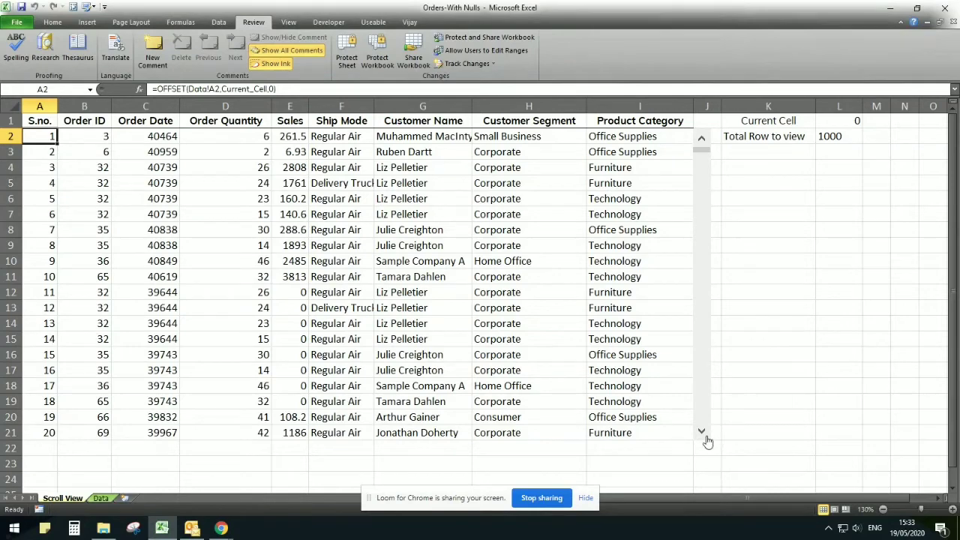
# - Advance the record view one row at a time with the scroll bar until Current Cell reaches 19
pyautogui.click(702, 435)
pyautogui.click(703, 434)
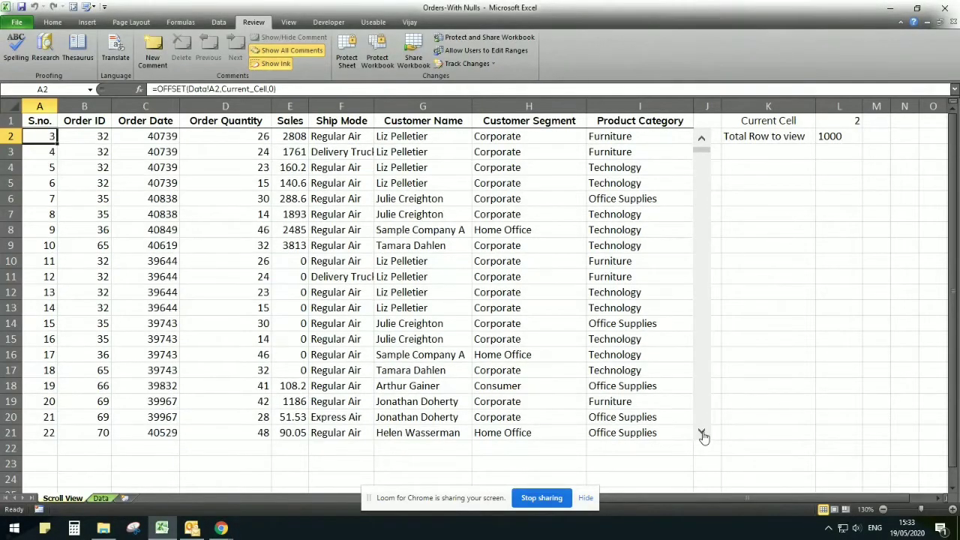
pyautogui.click(702, 435)
pyautogui.click(702, 435)
pyautogui.click(702, 435)
pyautogui.click(702, 434)
pyautogui.click(702, 435)
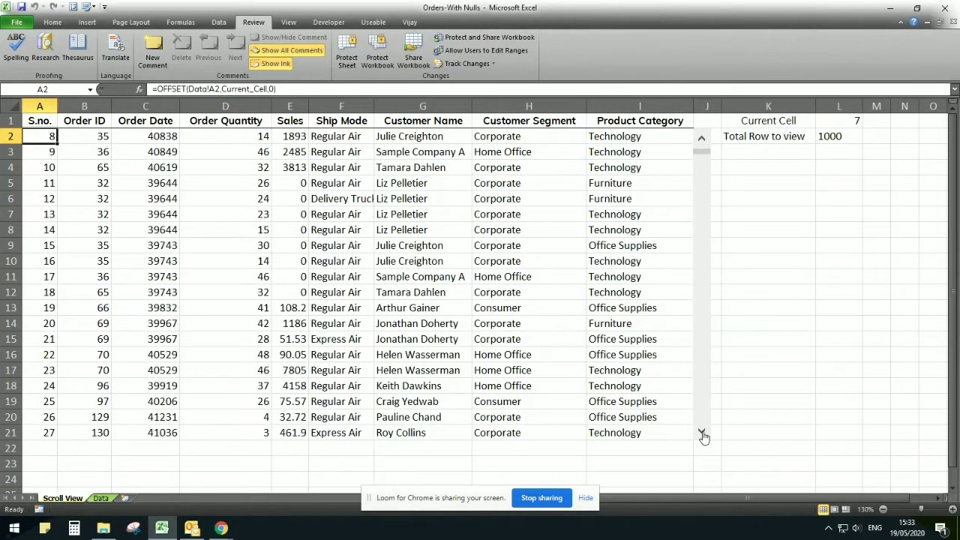
pyautogui.click(703, 434)
pyautogui.click(702, 434)
pyautogui.click(702, 434)
pyautogui.click(702, 434)
pyautogui.click(702, 435)
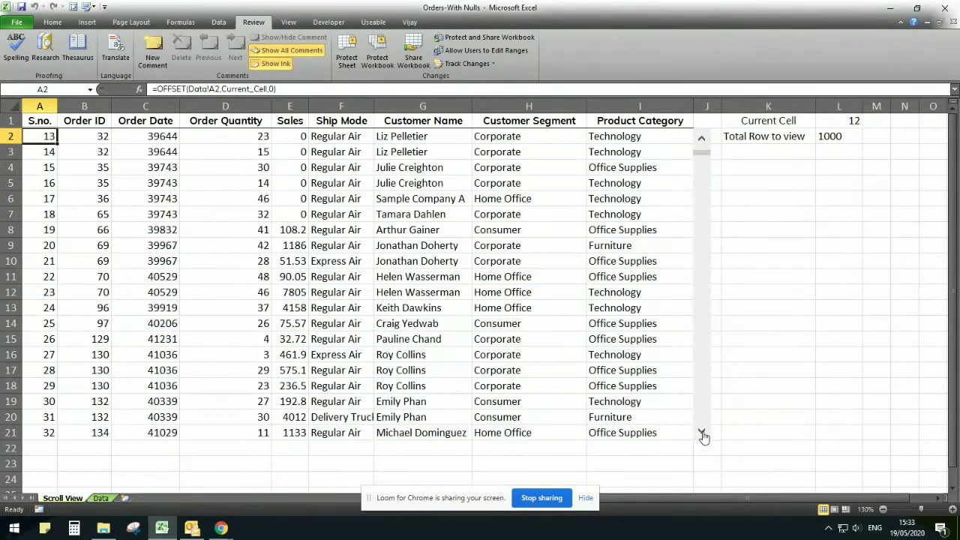
pyautogui.click(702, 434)
pyautogui.click(702, 435)
pyautogui.click(702, 435)
pyautogui.click(702, 434)
pyautogui.click(702, 435)
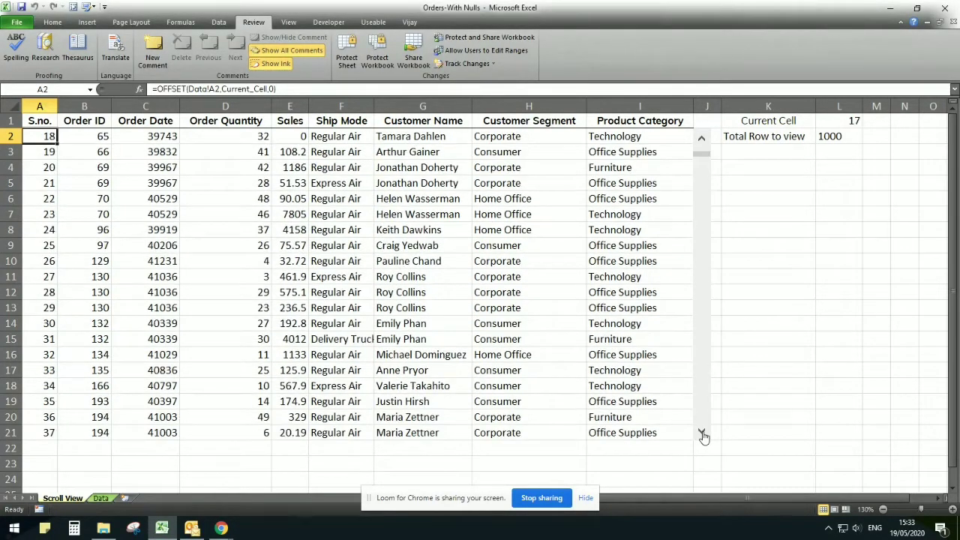
pyautogui.click(702, 434)
pyautogui.click(702, 435)
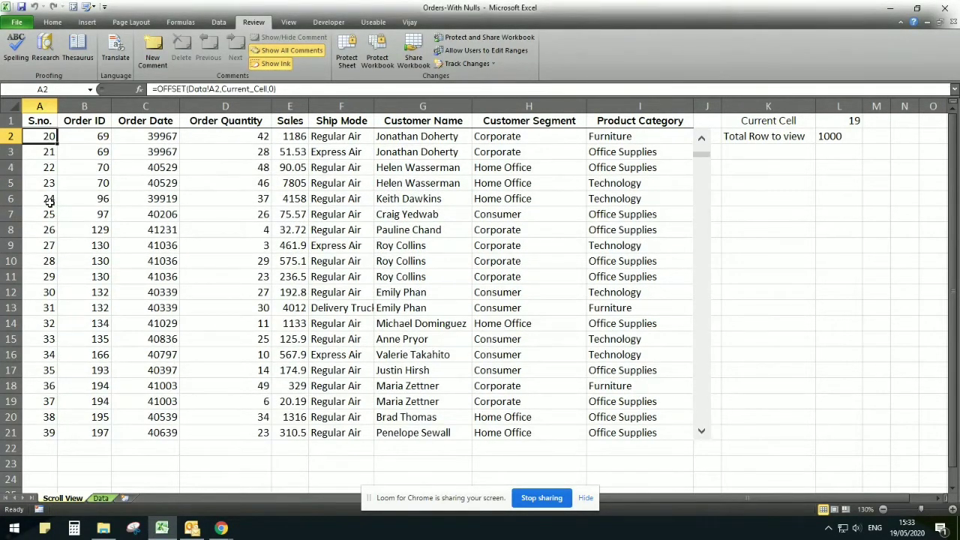
# - Move the record view back up five rows, one row at a time
pyautogui.click(702, 139)
pyautogui.click(702, 138)
pyautogui.click(702, 138)
pyautogui.click(703, 139)
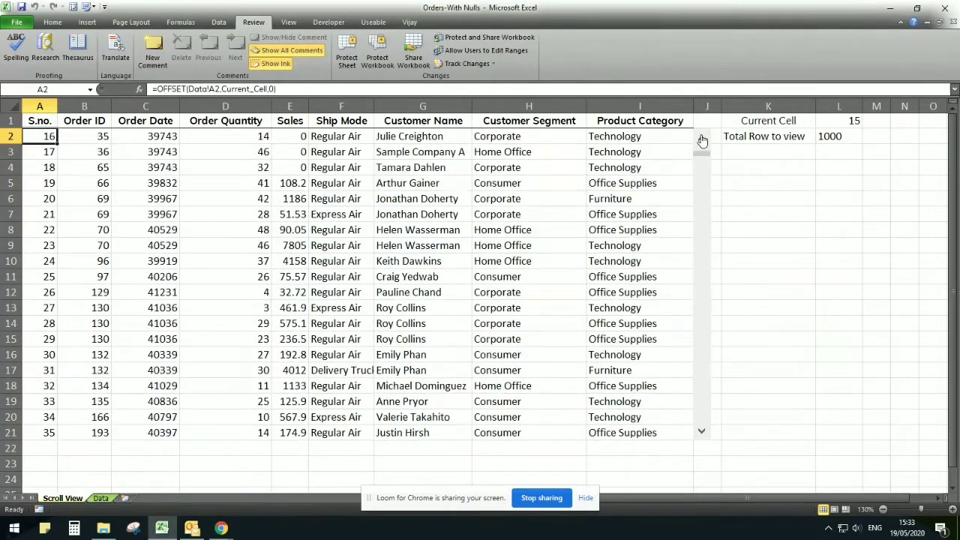
pyautogui.click(702, 139)
# - Check the last displayed row at the scroll bar's maximum position, then return to the start and check A2 and A21
pyautogui.moveTo(705, 160); pyautogui.dragTo(702, 422)
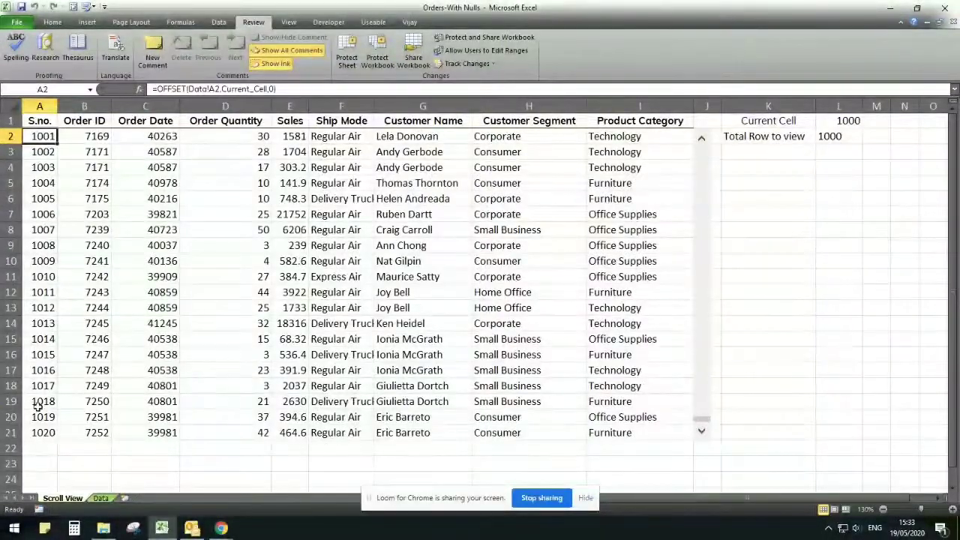
pyautogui.click(43, 432)
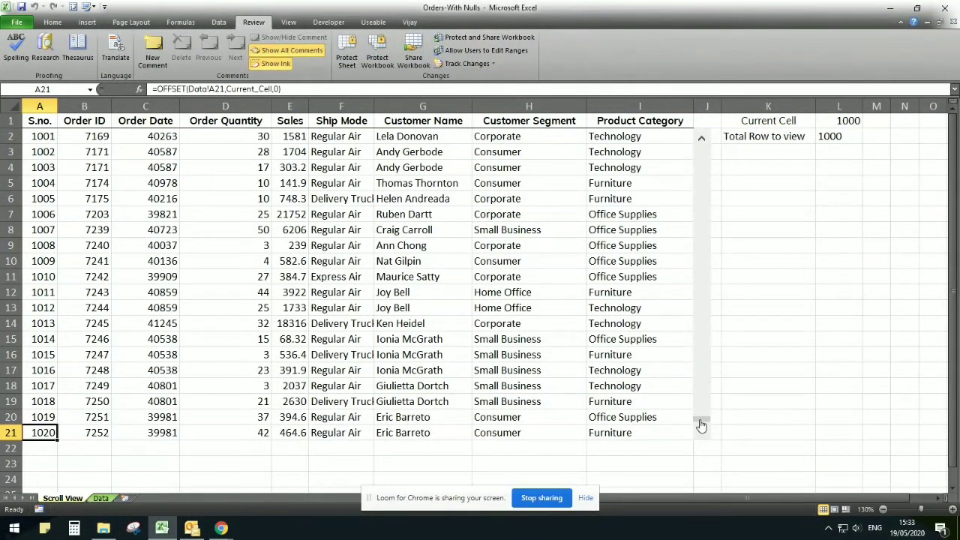
pyautogui.moveTo(699, 418); pyautogui.dragTo(700, 139)
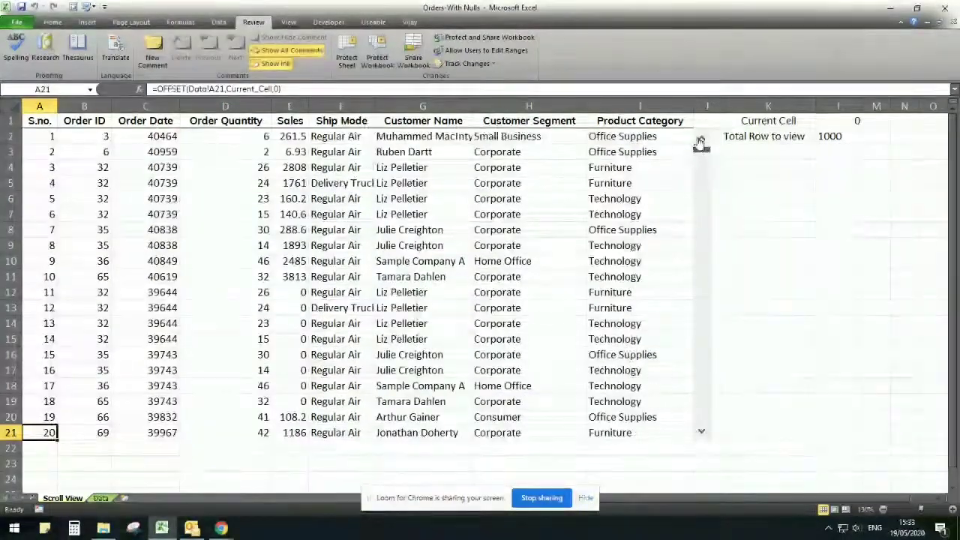
pyautogui.click(47, 137)
pyautogui.click(42, 431)
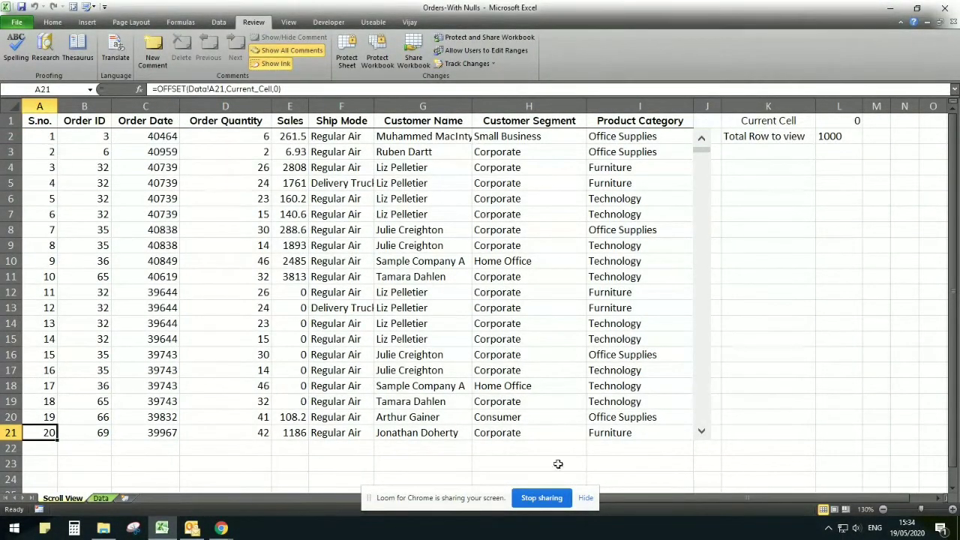
# - Test the scroll bar again by moving six rows down one at a time, and return it to the first record
pyautogui.click(701, 434)
pyautogui.click(701, 434)
pyautogui.click(701, 434)
pyautogui.click(700, 434)
pyautogui.click(701, 434)
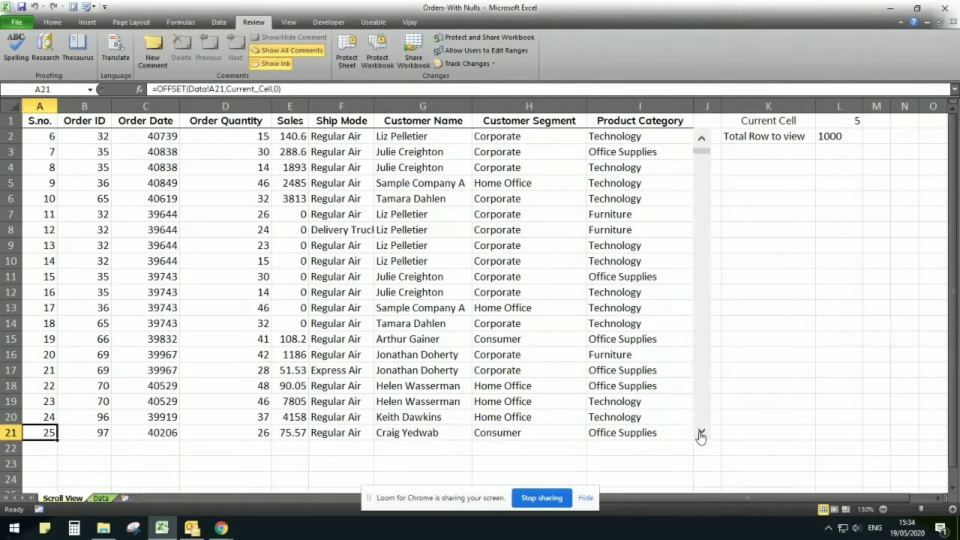
pyautogui.click(700, 433)
pyautogui.click(701, 140)
pyautogui.click(701, 140)
pyautogui.click(701, 140)
pyautogui.click(702, 140)
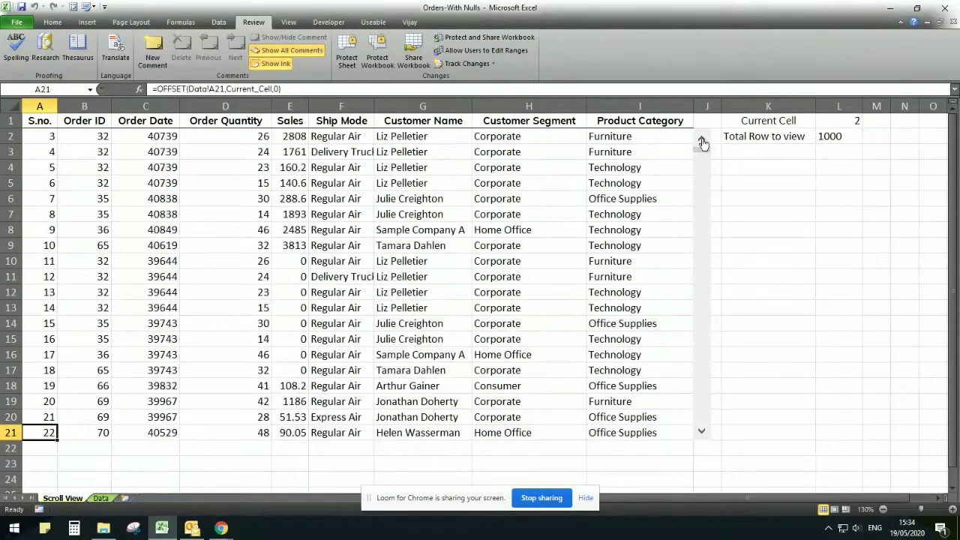
pyautogui.click(702, 141)
pyautogui.click(703, 142)
pyautogui.moveTo(702, 149)
pyautogui.mouseDown()
pyautogui.moveTo(703, 433)
pyautogui.moveTo(706, 139)
pyautogui.mouseUp()
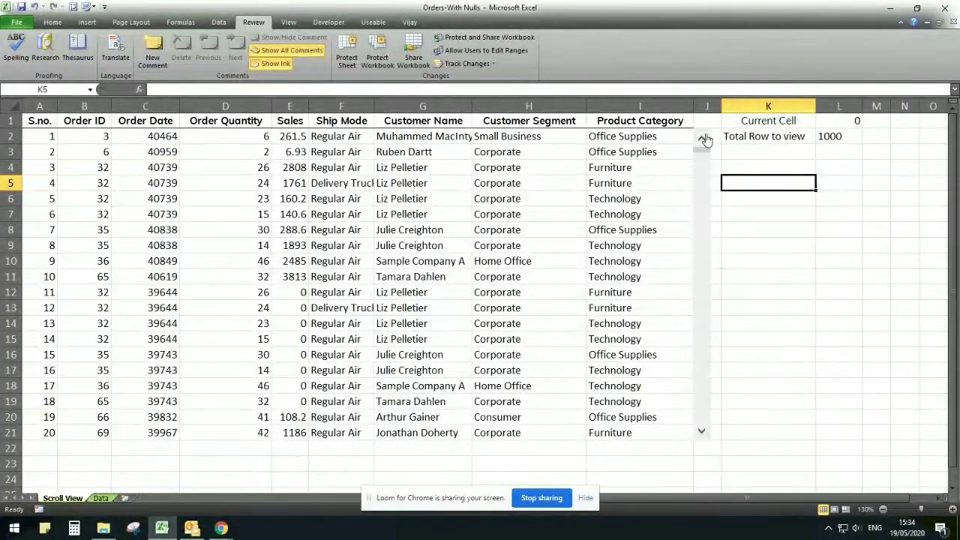